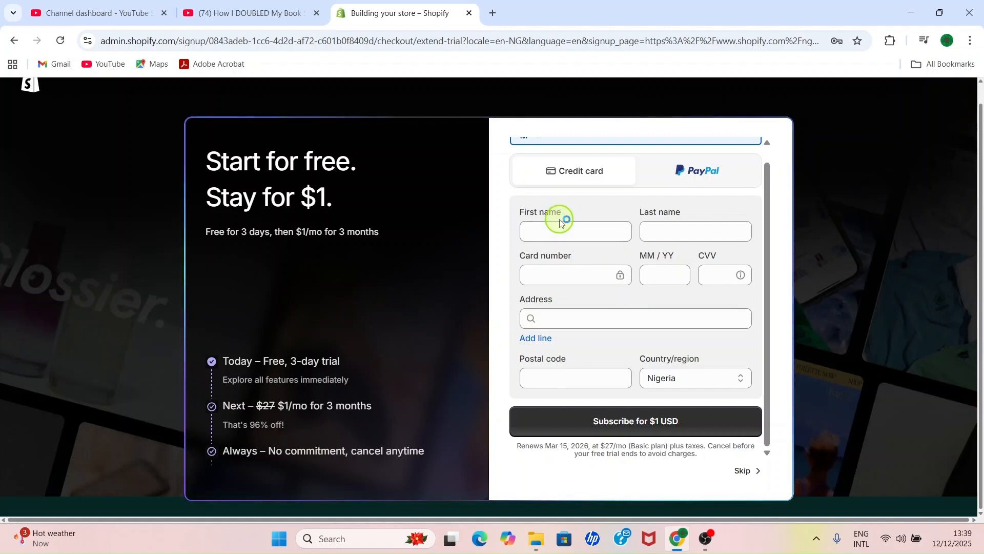
Step: Open the Gmail inbox in a new browser tab and confirm the account email through Shopify's verification message
scroll(566, 221, up, 1)
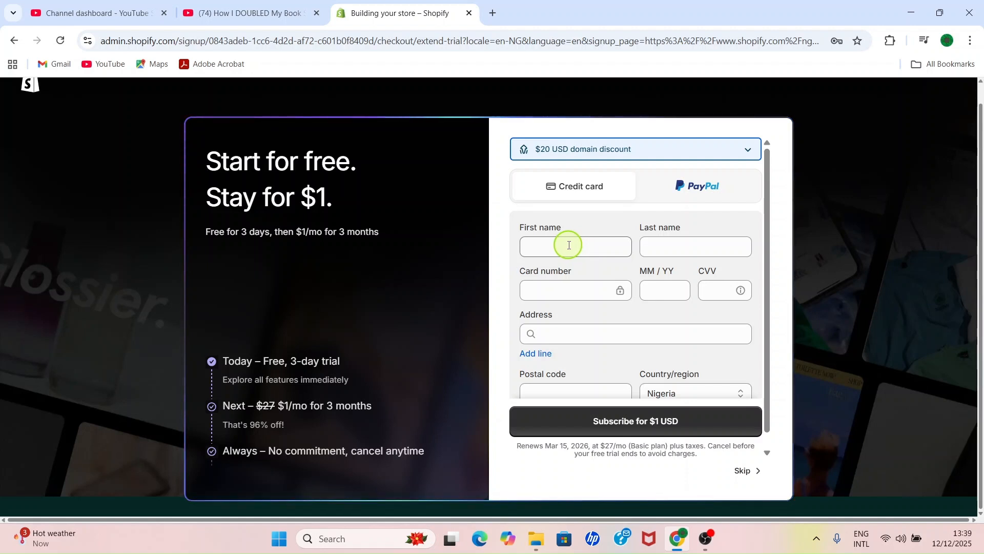
click(493, 12)
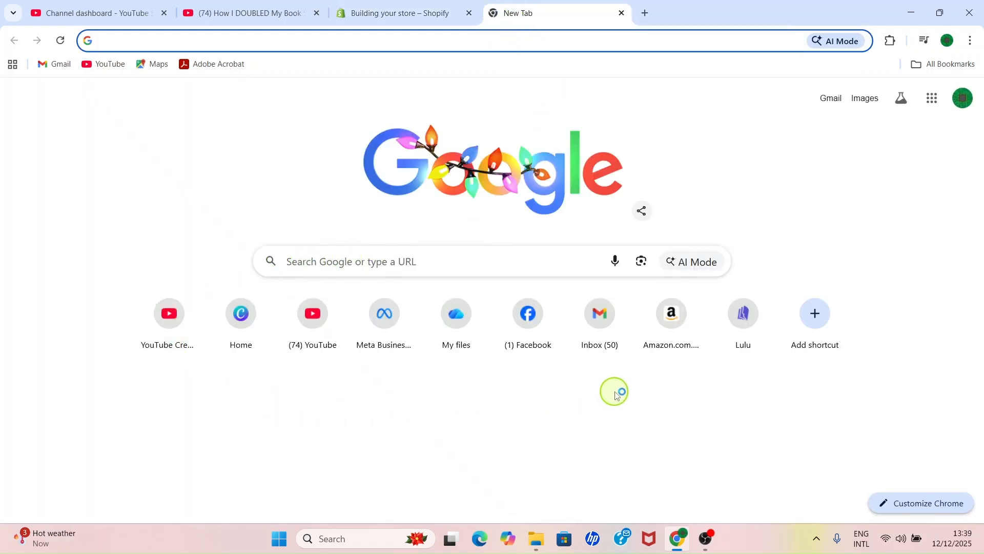
click(593, 322)
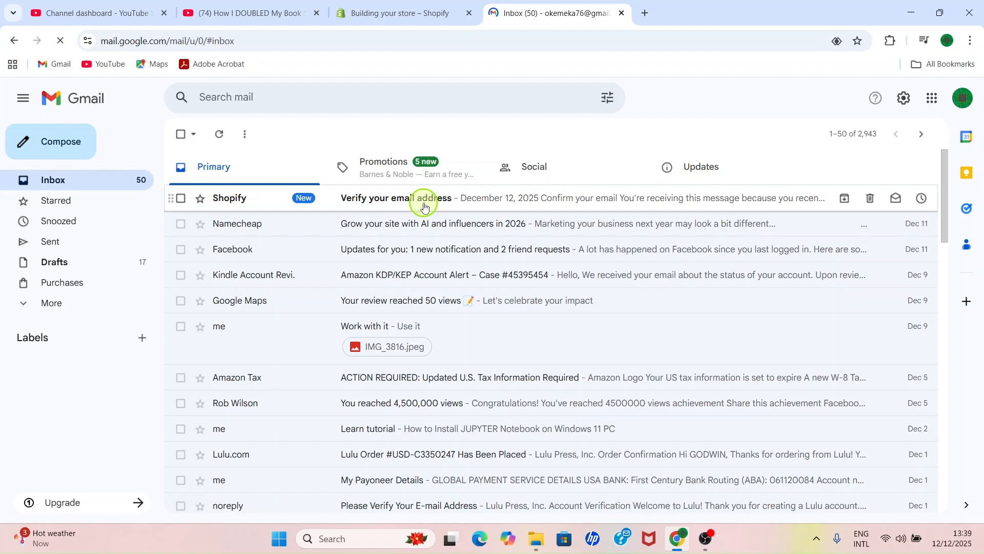
click(424, 203)
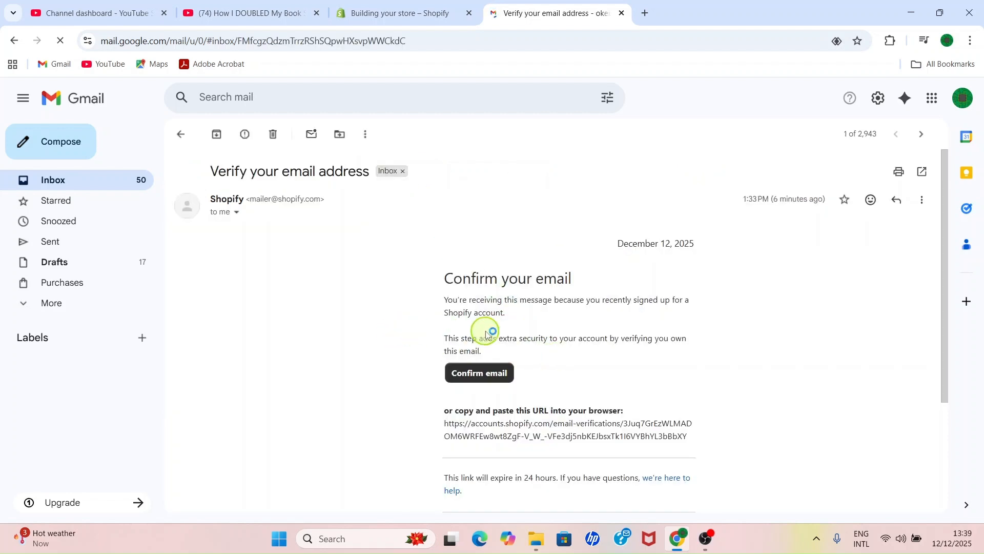
click(492, 378)
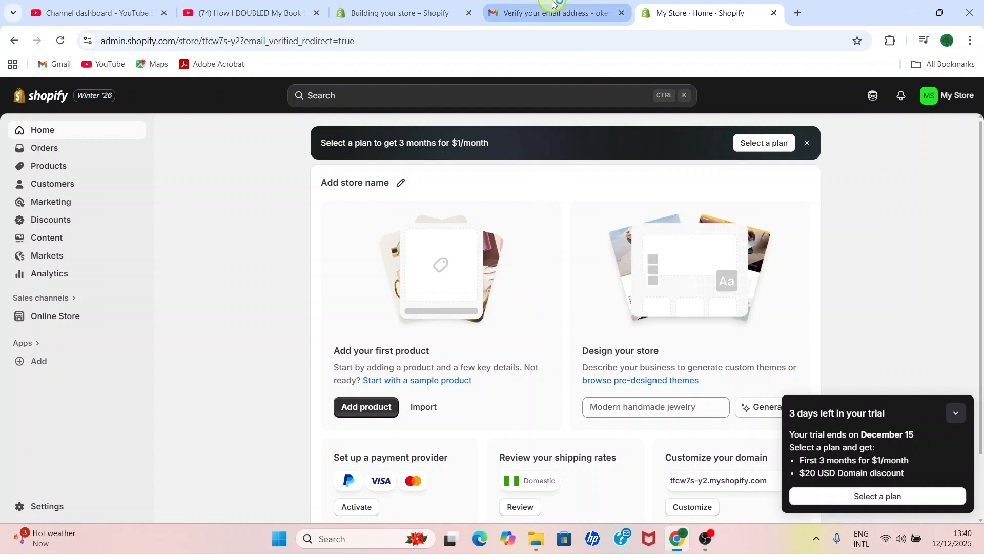
Step: Return to the Shopify signup page and examine the credit card and billing address fields for the $1 trial subscription
click(393, 5)
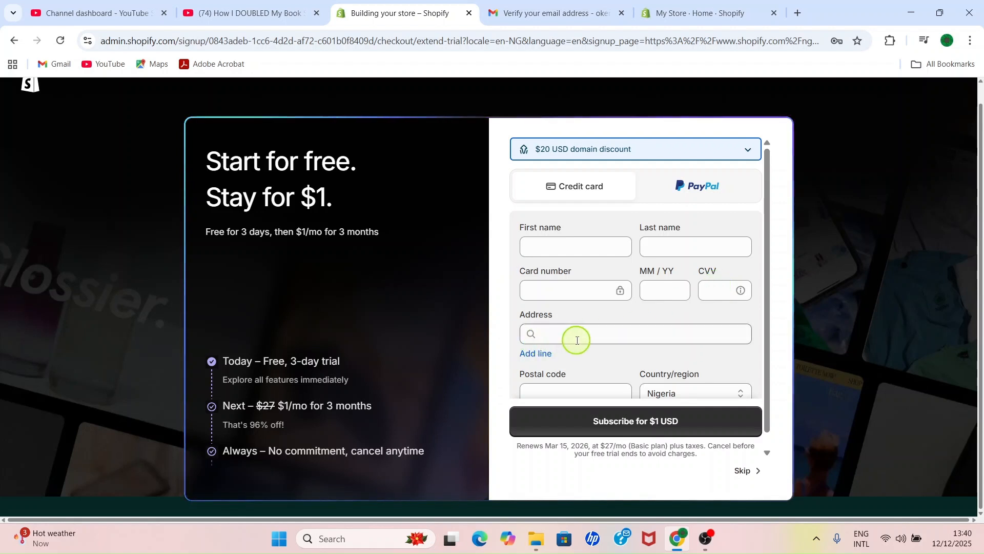
scroll(579, 339, down, 1)
scroll(581, 337, down, 1)
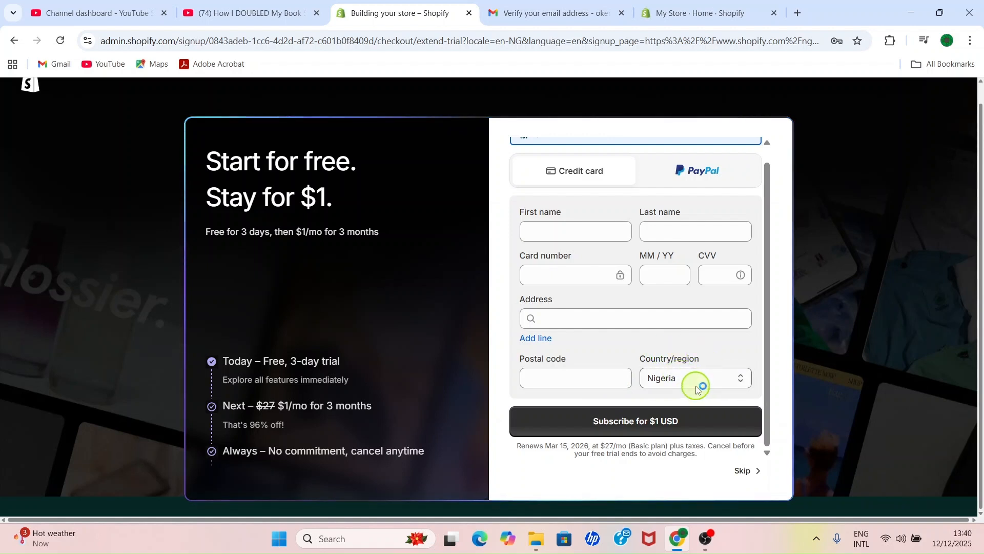
scroll(662, 344, up, 1)
scroll(666, 350, down, 1)
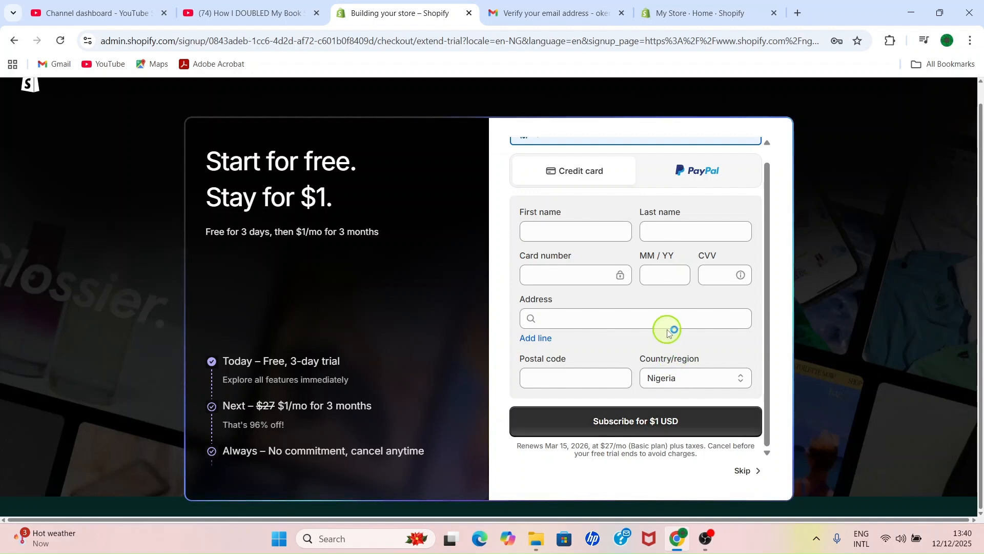
scroll(666, 323, up, 2)
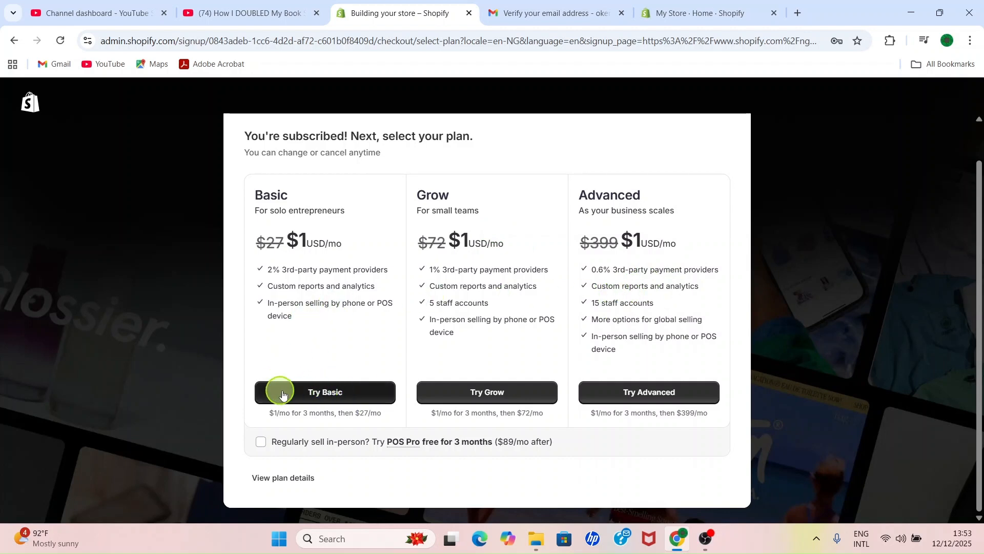
Step: Choose the Basic plan and save the business address
click(350, 394)
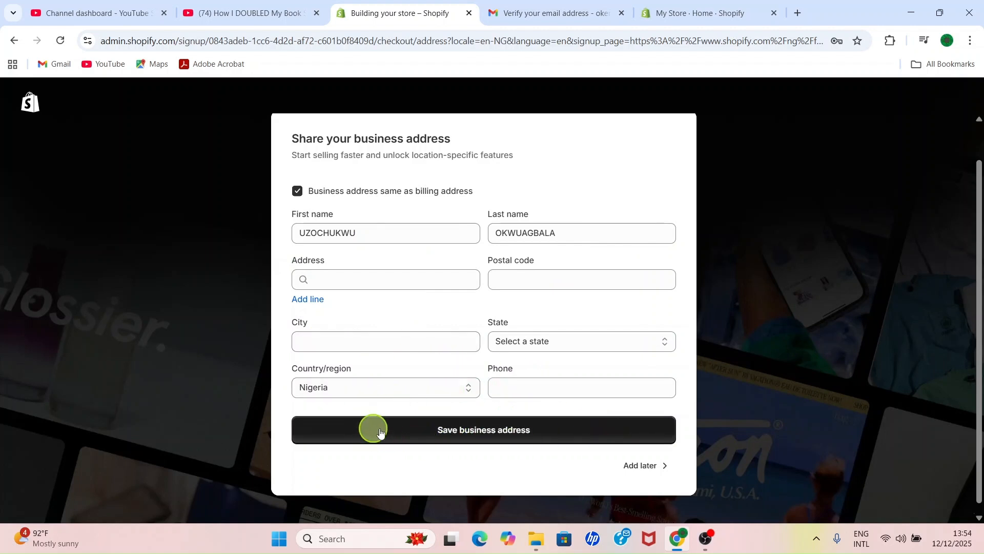
click(530, 440)
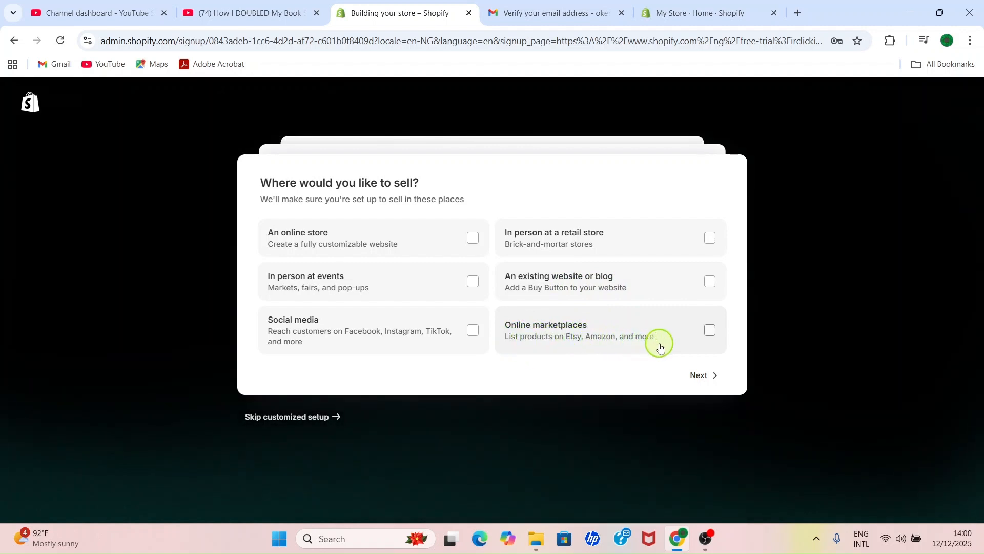
Step: Select Online marketplaces and An online store as places to sell, and mark the shop as a new business or idea
click(714, 339)
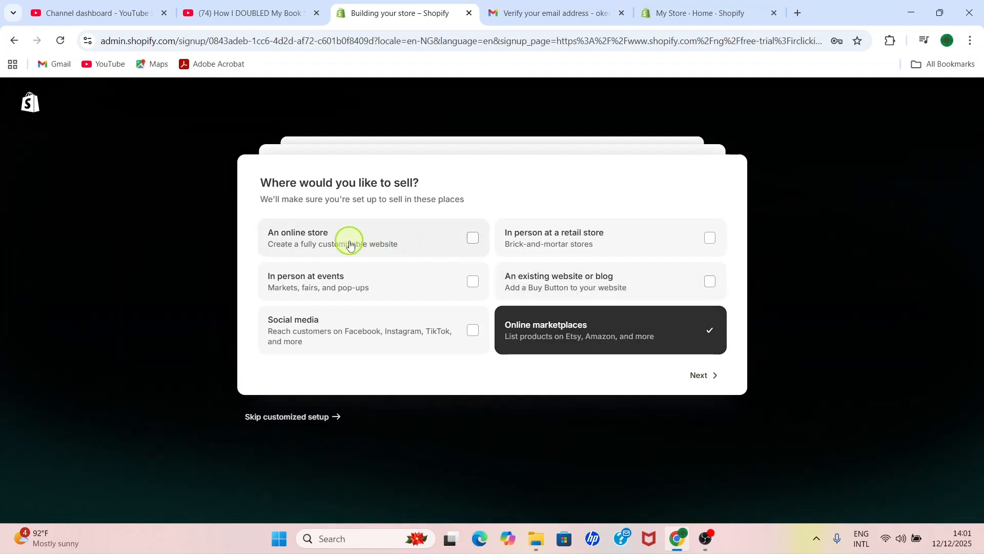
click(473, 246)
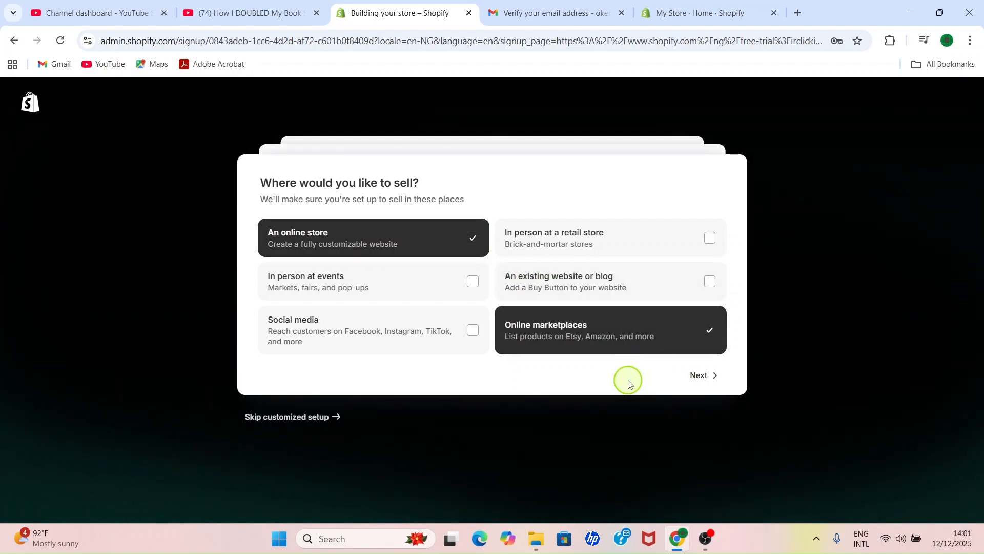
click(700, 377)
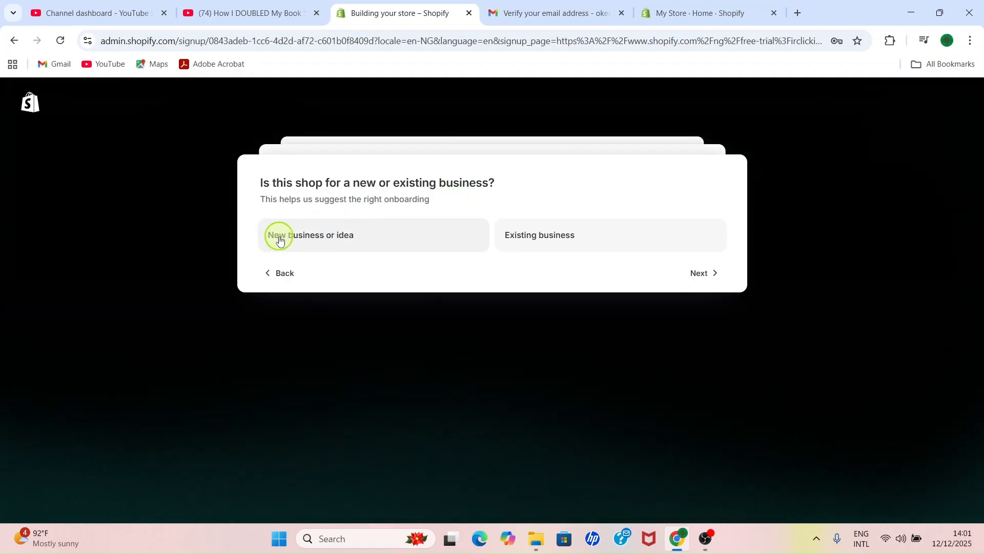
click(385, 240)
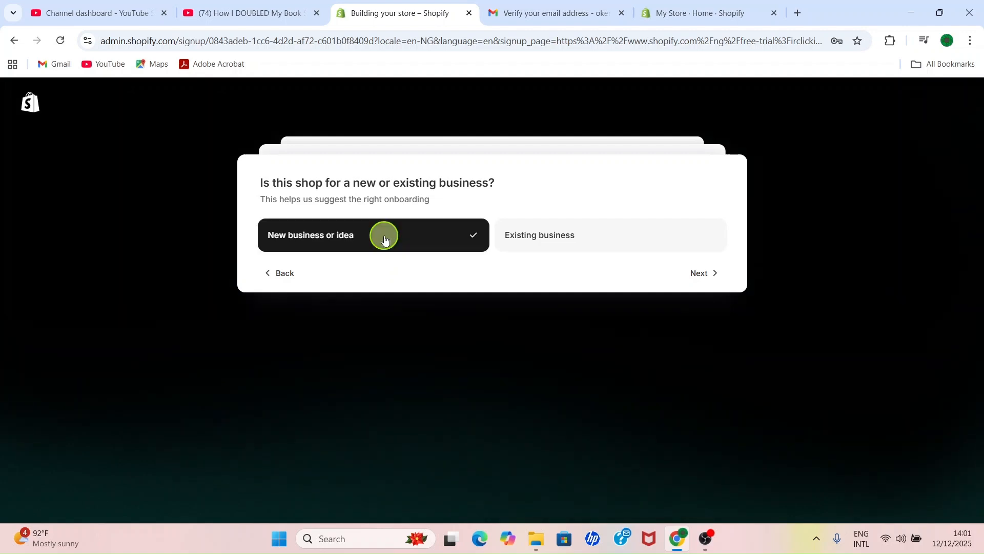
click(701, 275)
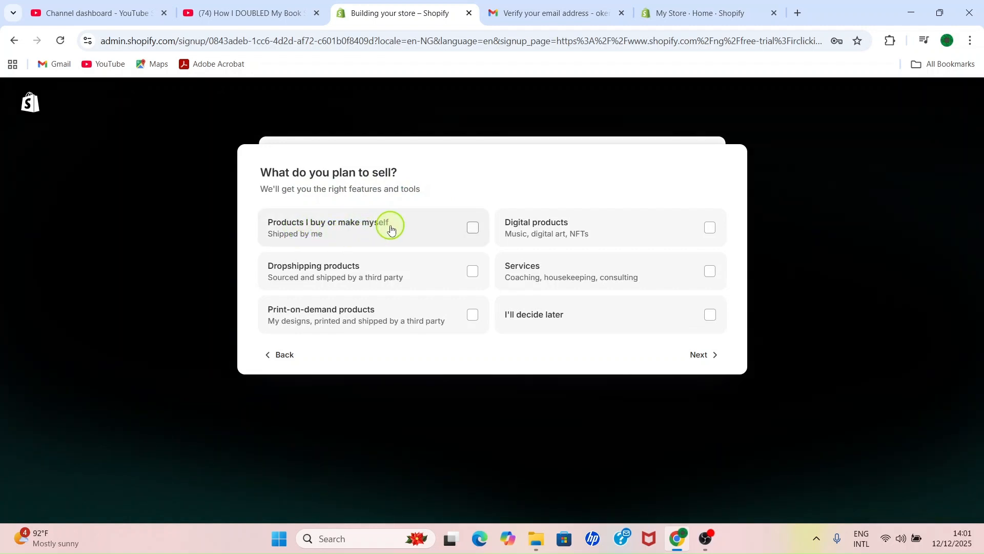
Step: Select self-made or bought products, print-on-demand products and digital products as what the store plans to sell, and continue
click(477, 231)
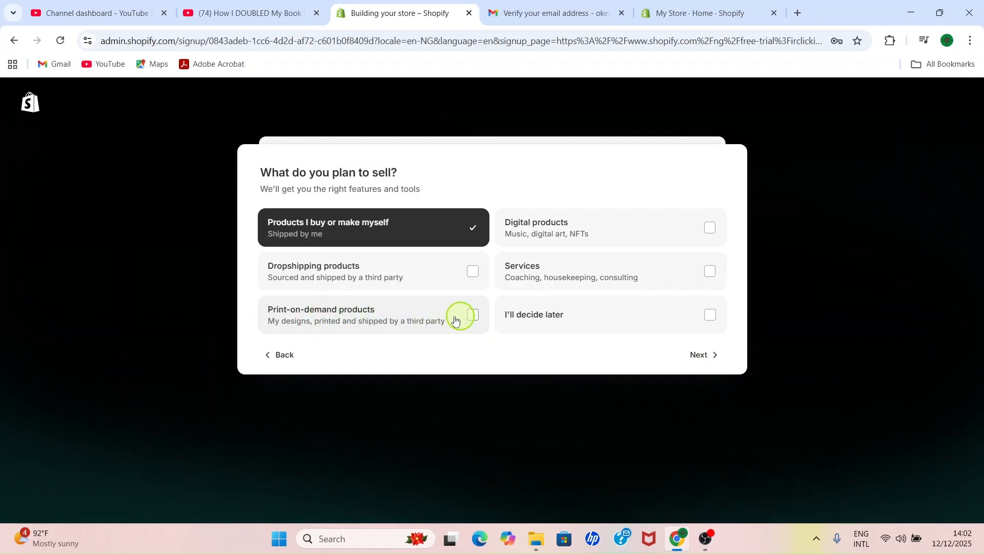
click(474, 317)
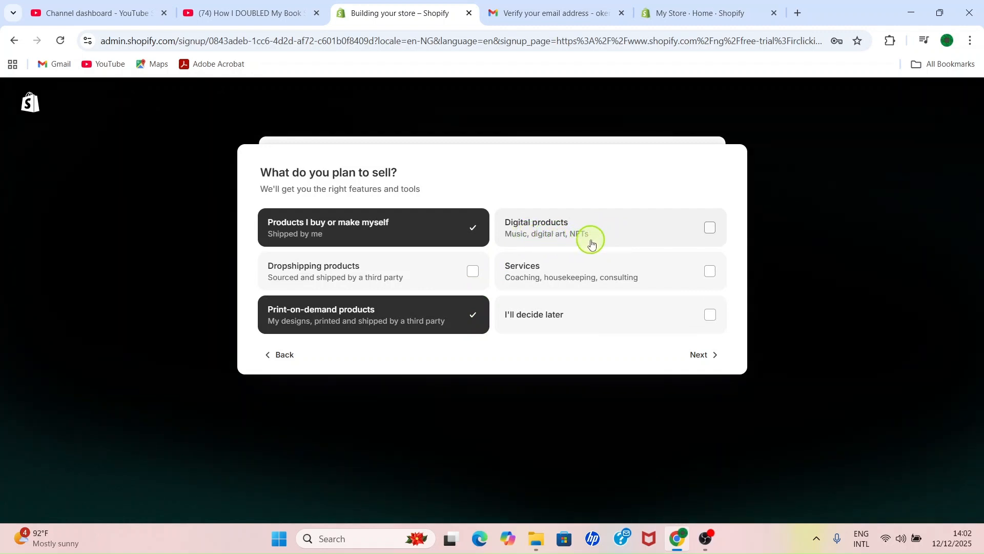
click(713, 232)
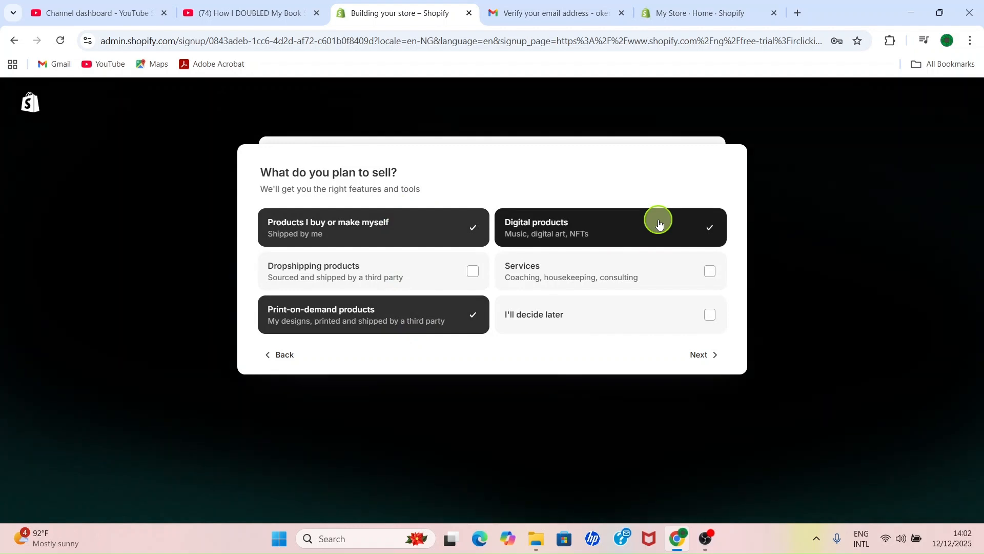
click(701, 358)
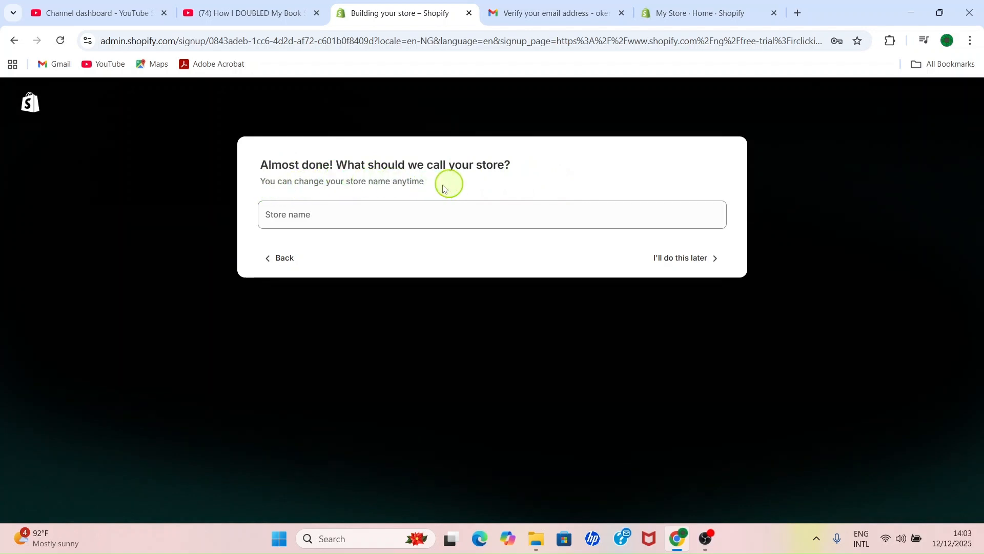
Step: Name the store GODWIN TECH STORE and finish the store setup
click(323, 216)
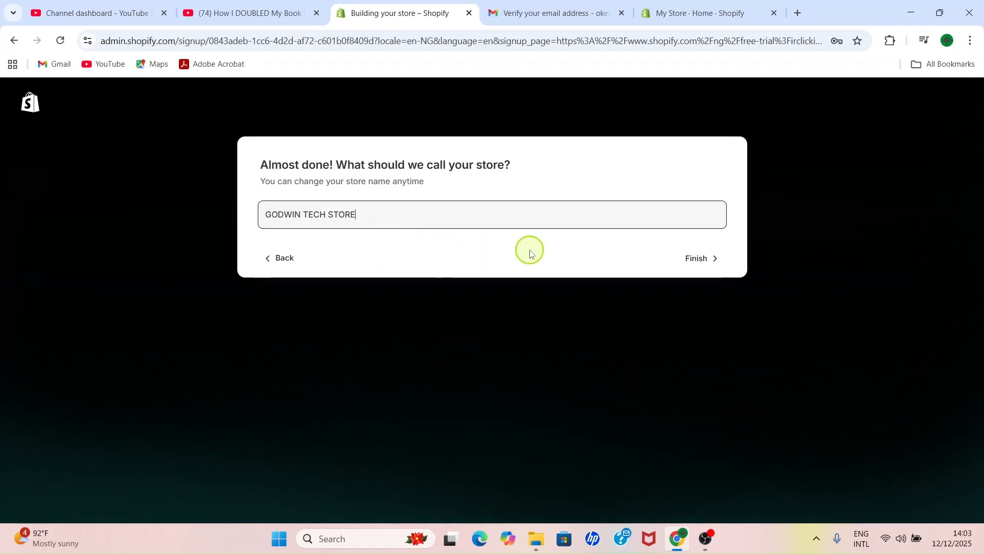
click(710, 257)
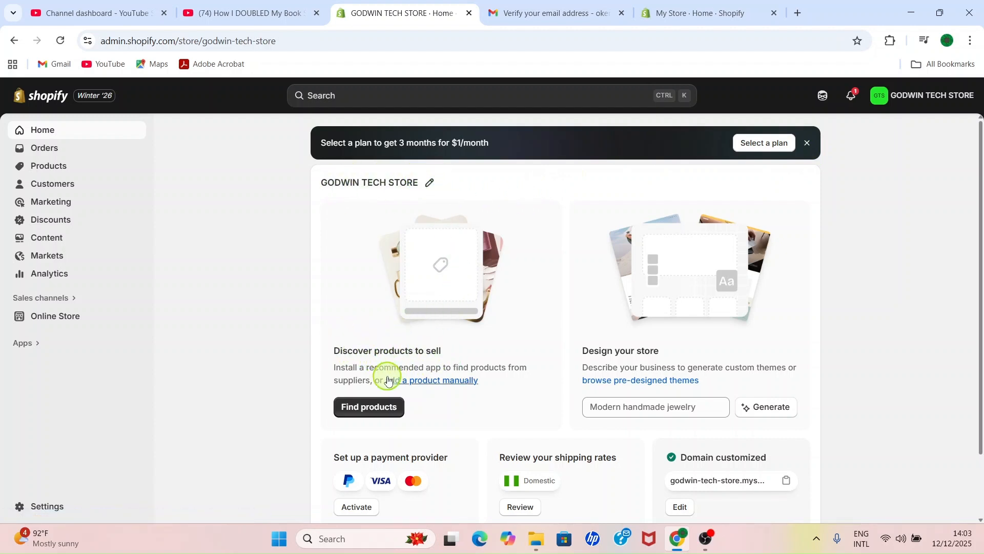
Step: Look over the store's home page and start adding a product manually
scroll(605, 402, down, 2)
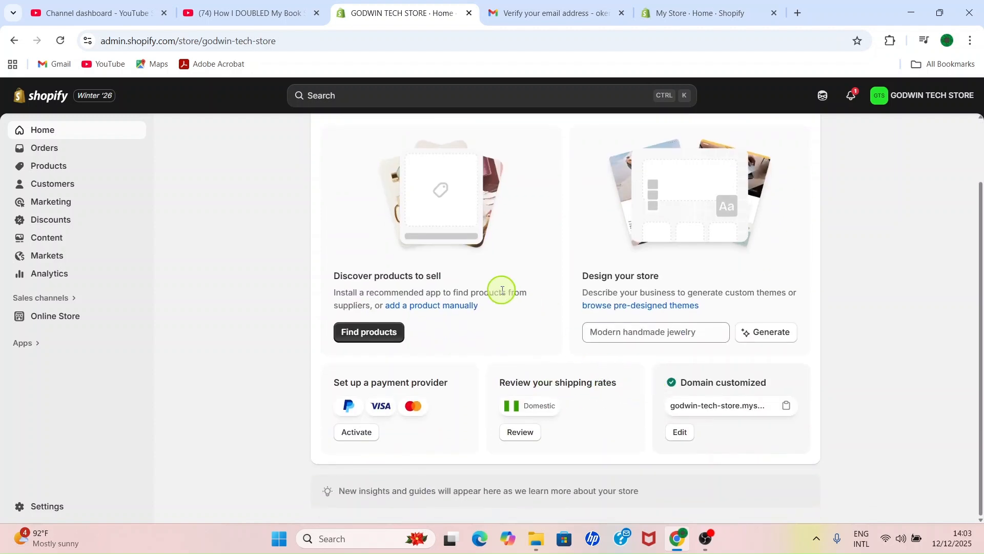
scroll(487, 264, up, 2)
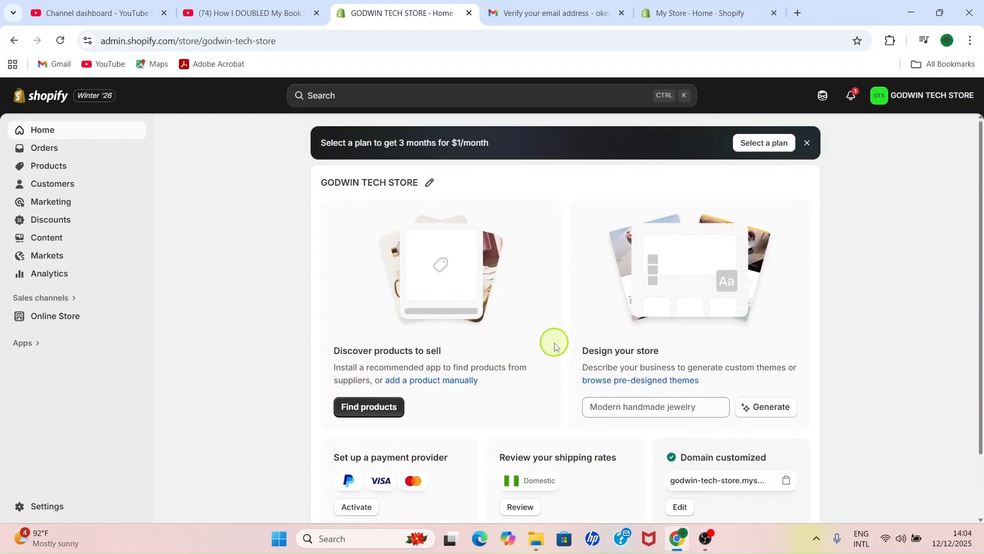
scroll(560, 359, down, 2)
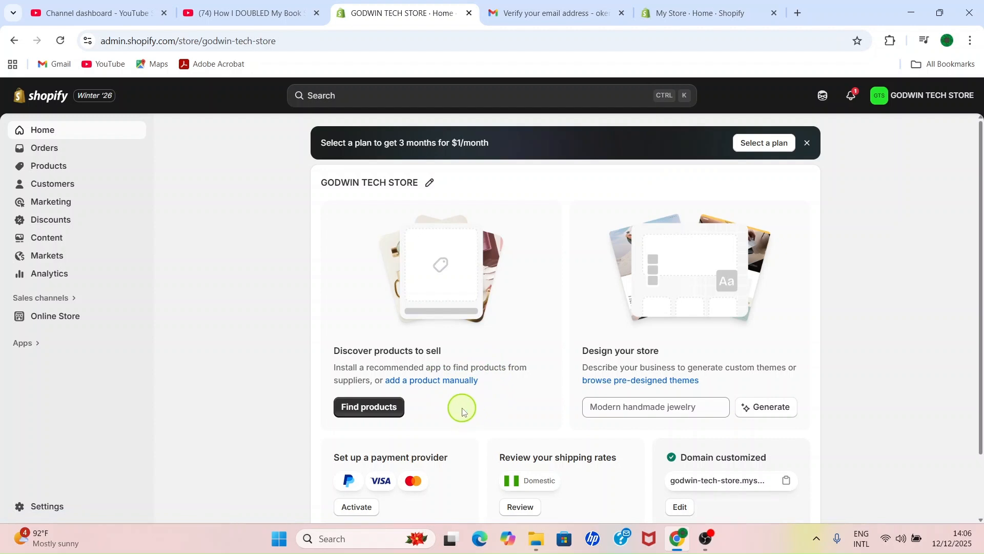
click(422, 382)
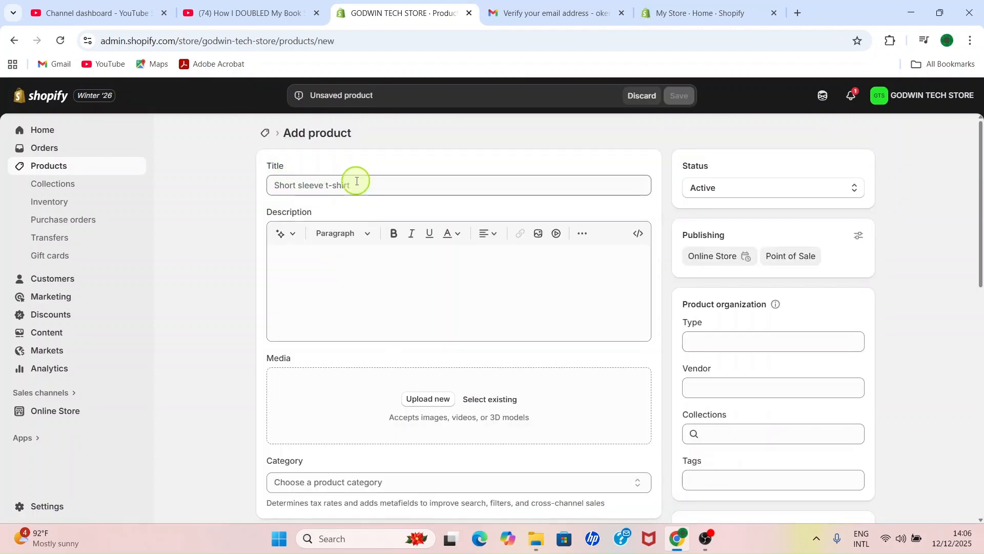
Step: Examine the blank product form's media, category, price, inventory, shipping and variant sections
scroll(382, 310, down, 3)
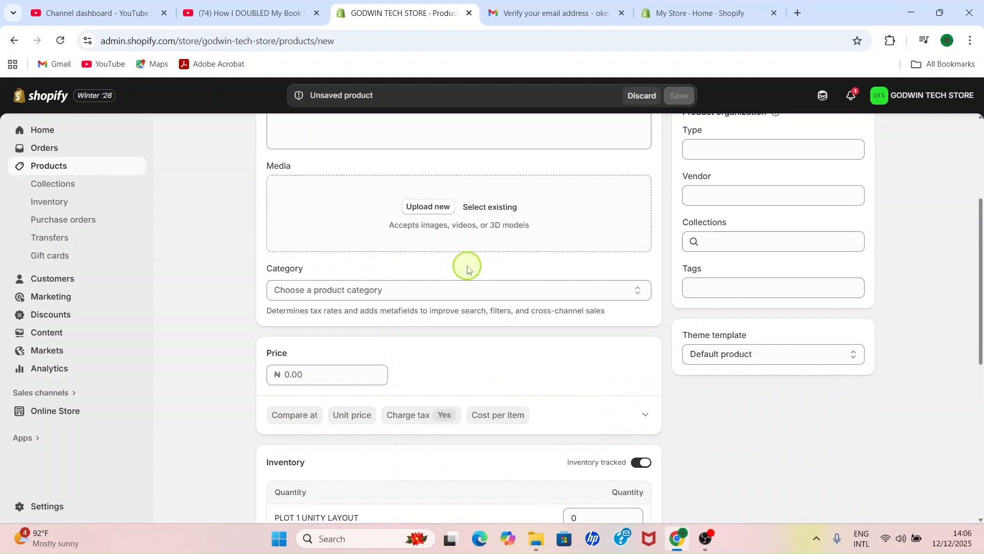
scroll(345, 314, down, 4)
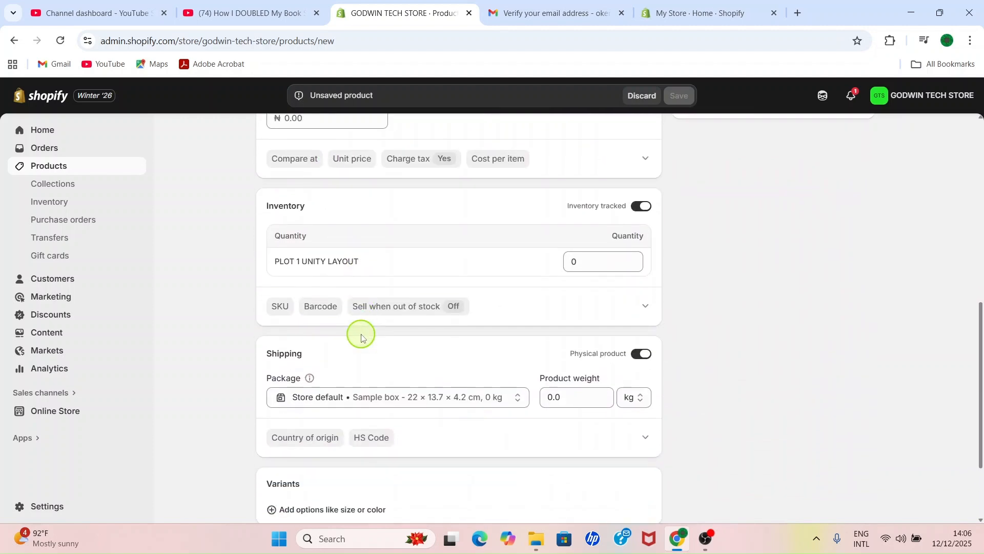
scroll(358, 333, up, 3)
scroll(319, 318, down, 5)
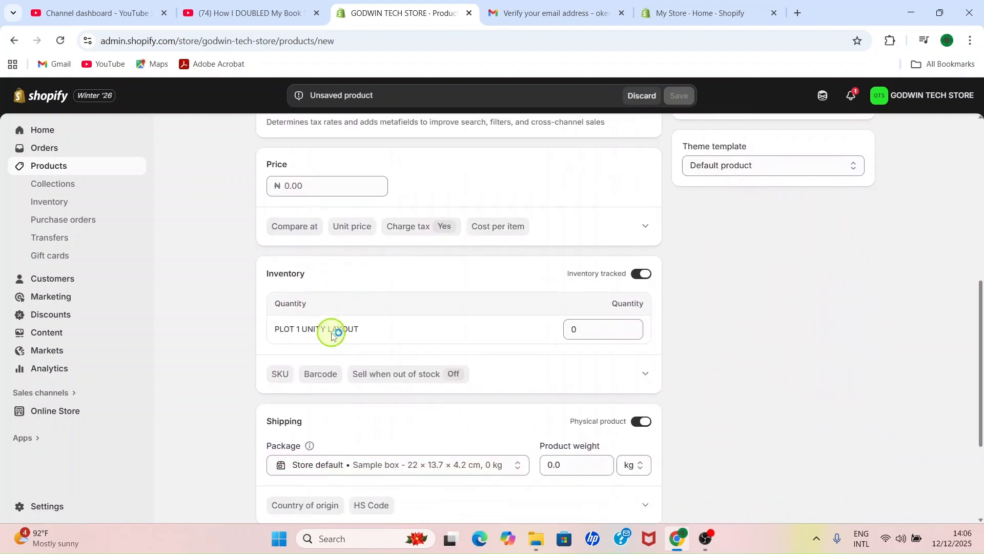
scroll(350, 358, up, 5)
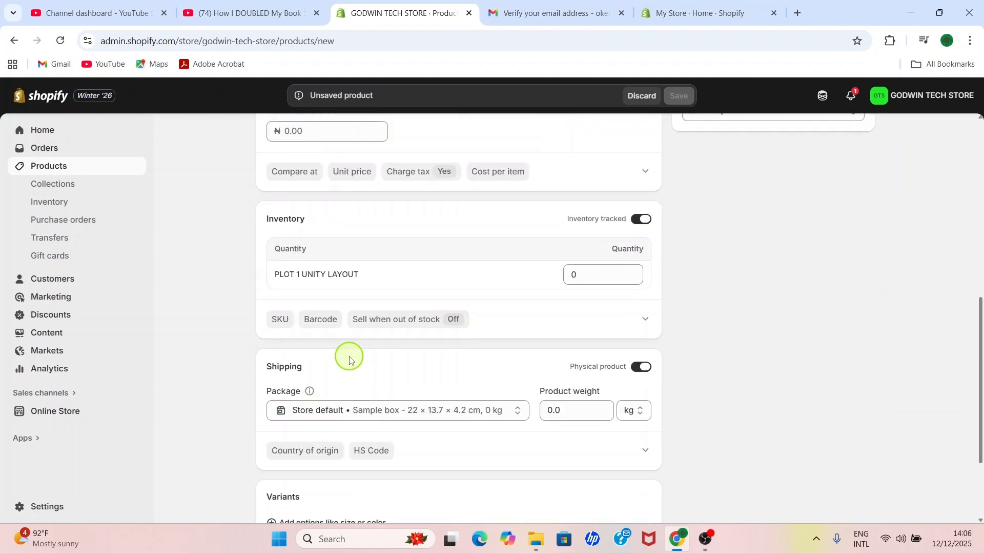
scroll(350, 359, down, 3)
scroll(390, 389, down, 2)
scroll(637, 417, up, 5)
scroll(795, 464, down, 5)
scroll(787, 397, up, 10)
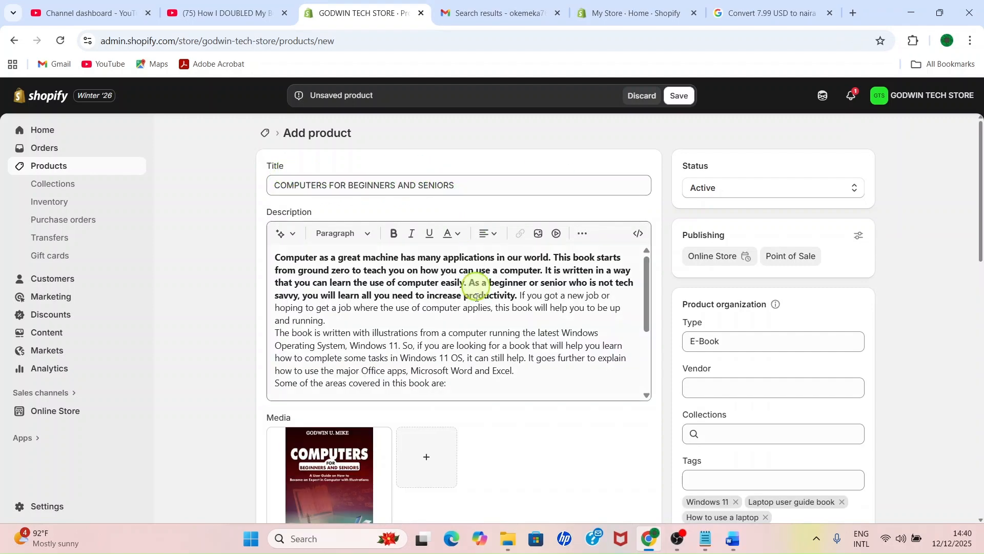
Step: Review the details entered for the COMPUTERS FOR BEGINNERS AND SENIORS e-book and turn on its inventory tracking
scroll(410, 300, down, 1)
scroll(478, 303, down, 10)
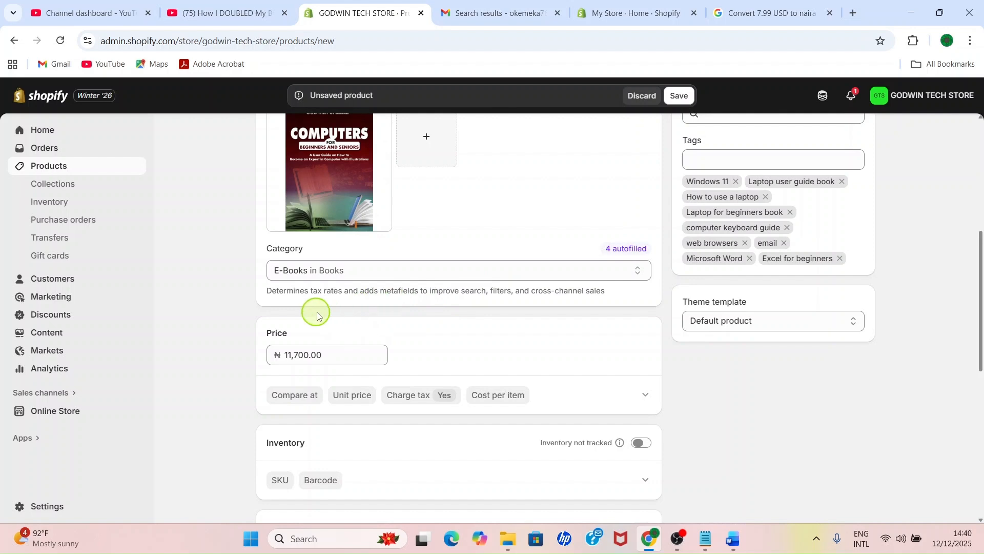
scroll(316, 303, down, 3)
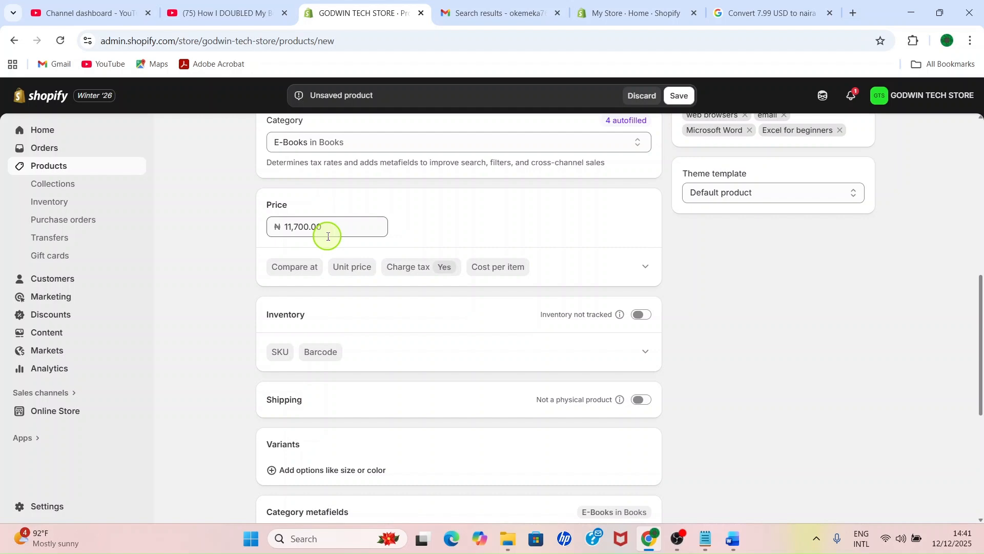
scroll(328, 241, down, 1)
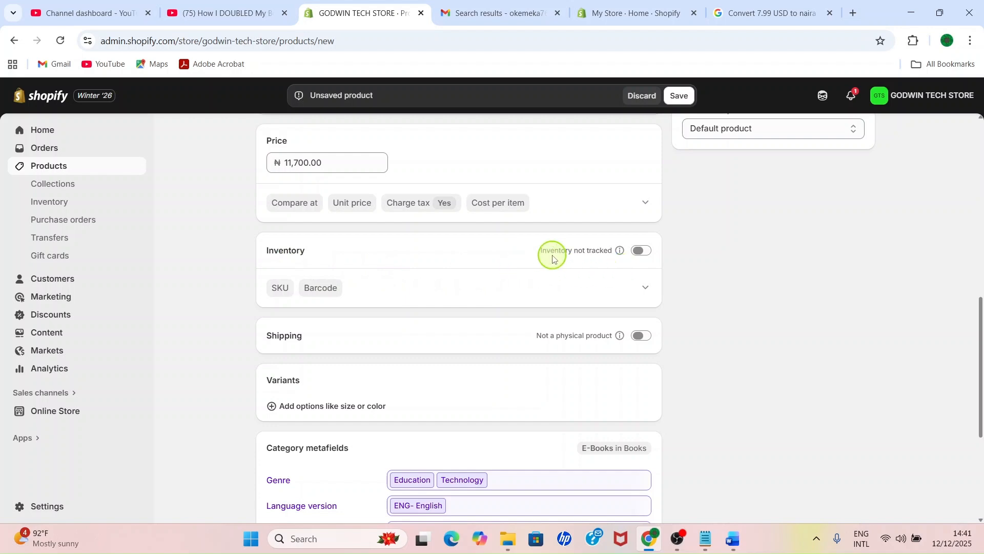
click(640, 255)
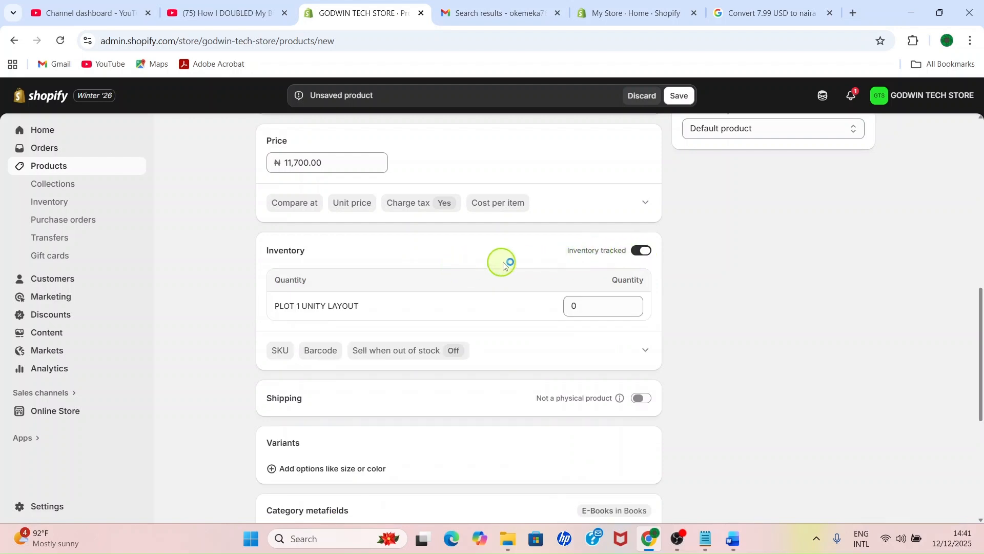
Step: Turn off the e-book's inventory tracking and keep its shipping setting as not a physical product
click(644, 252)
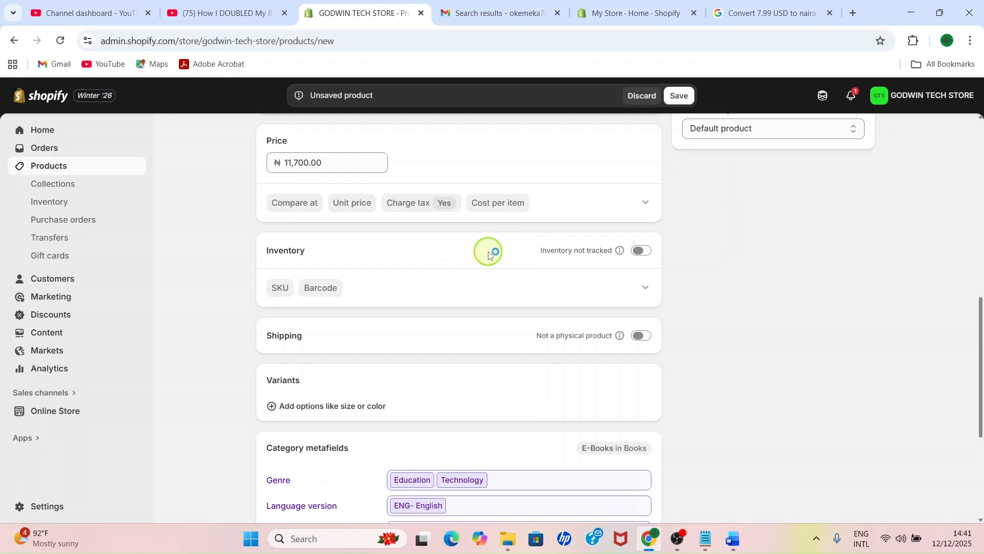
scroll(488, 255, down, 1)
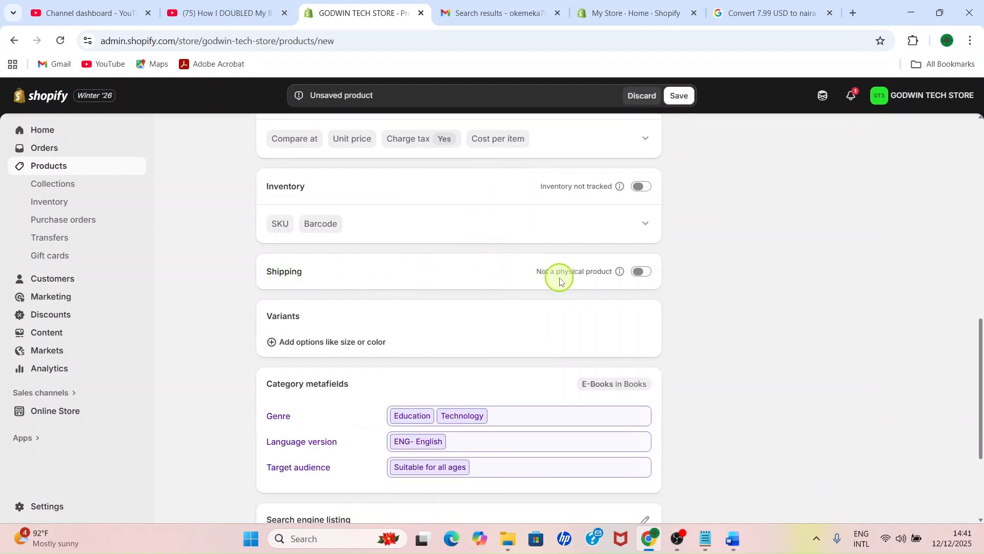
click(642, 276)
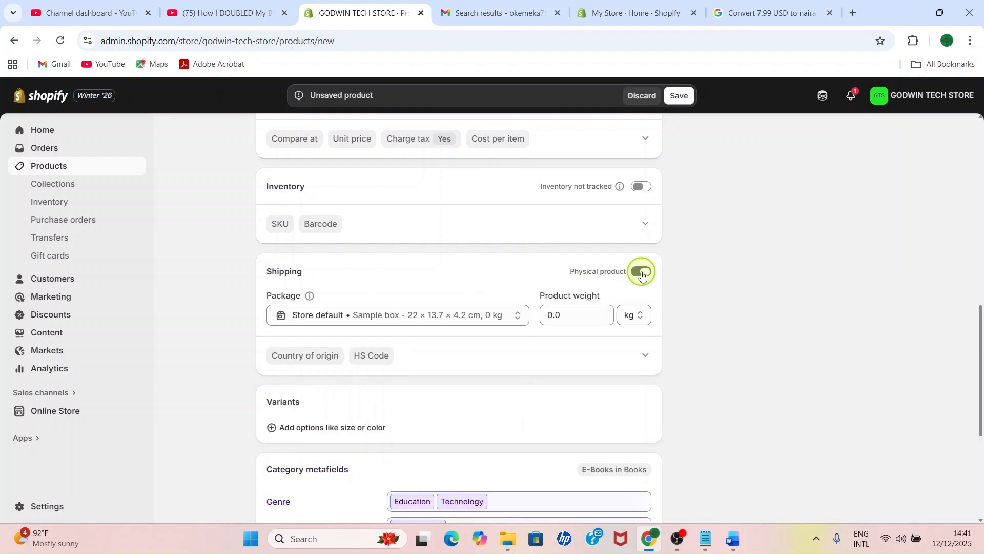
click(642, 275)
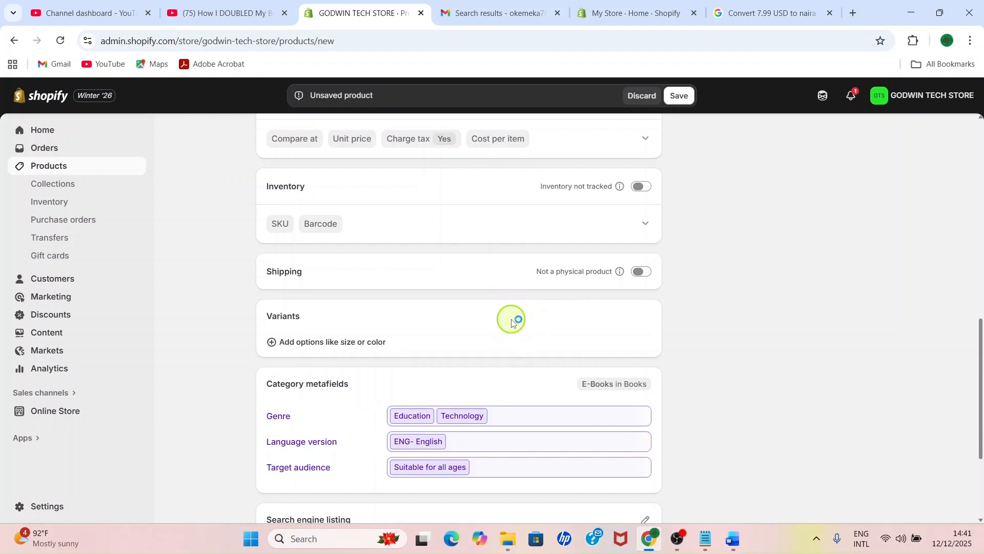
Step: Create and save a genre entry labelled Computer with base genre Technology for the e-book's category metafields
scroll(513, 315, down, 2)
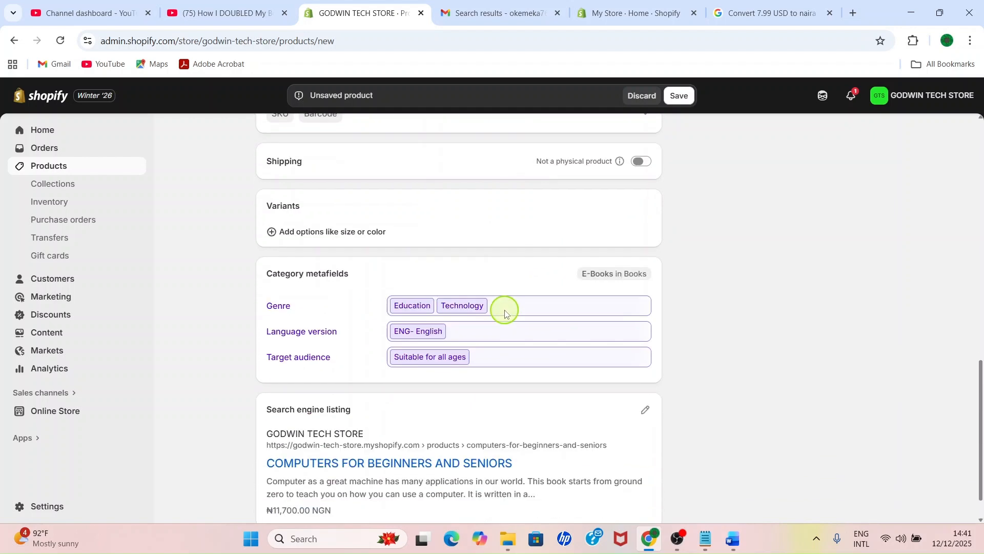
scroll(502, 313, down, 2)
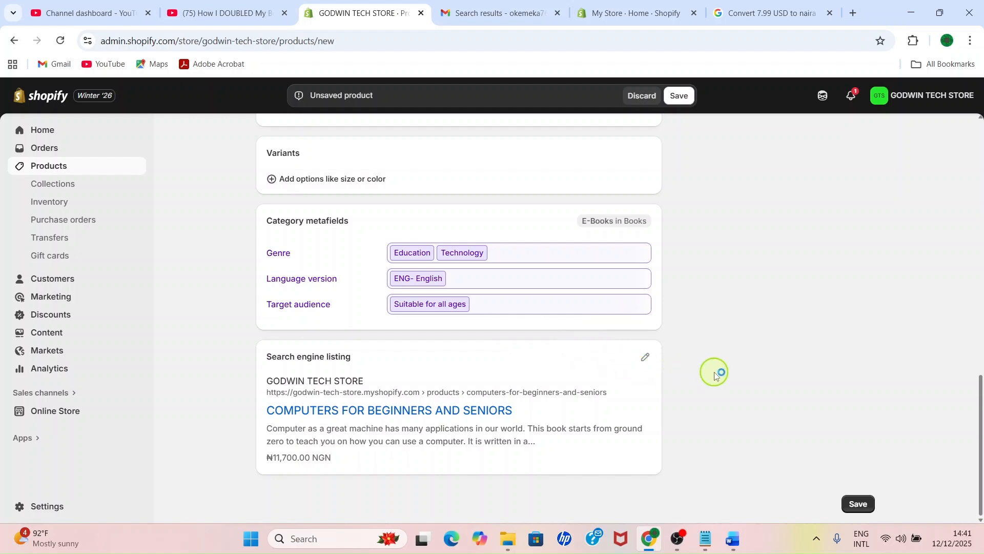
click(509, 257)
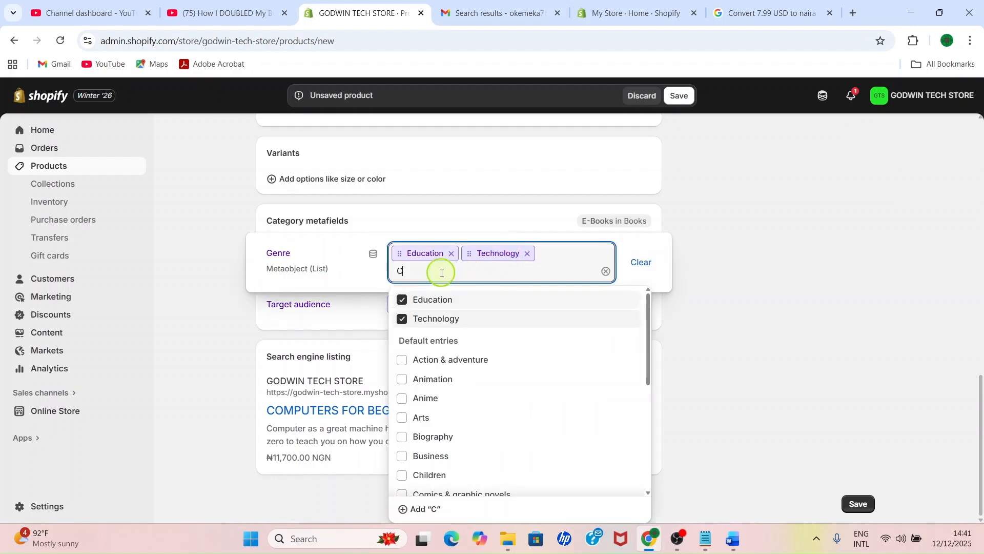
text(Comput)
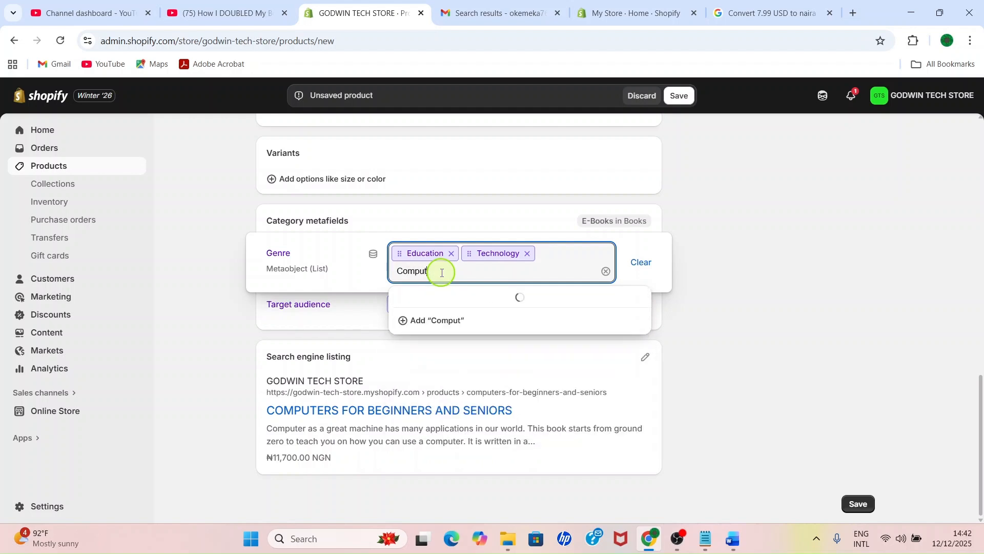
text(er)
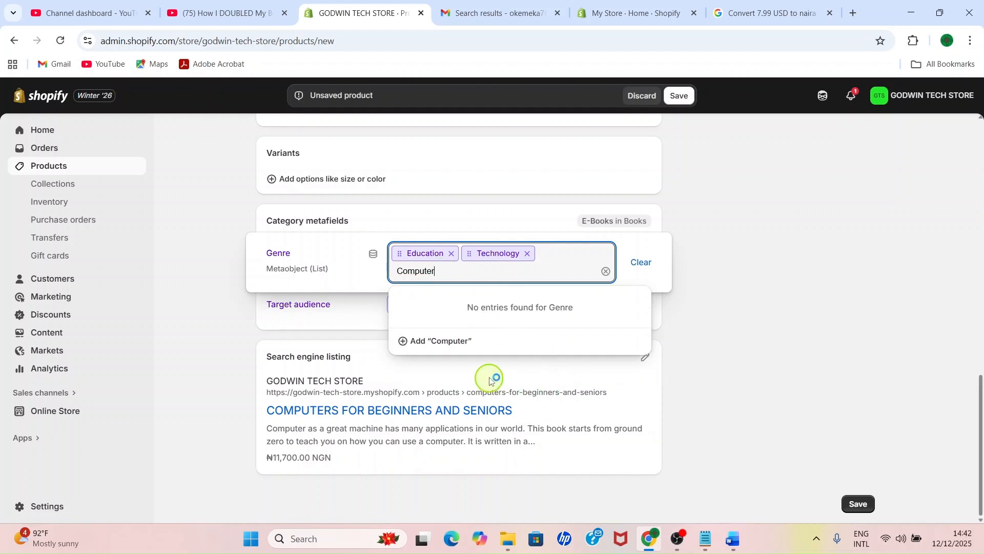
click(446, 342)
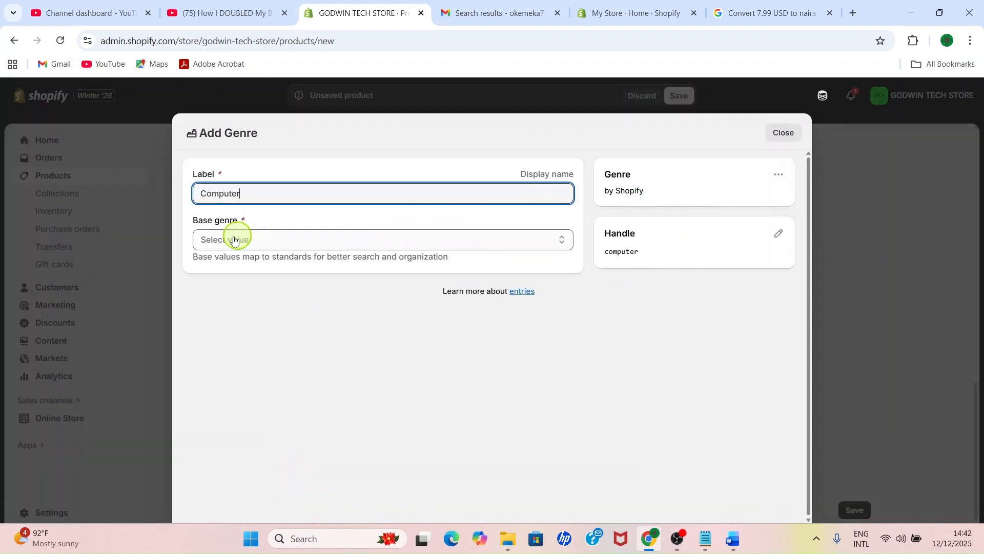
click(272, 242)
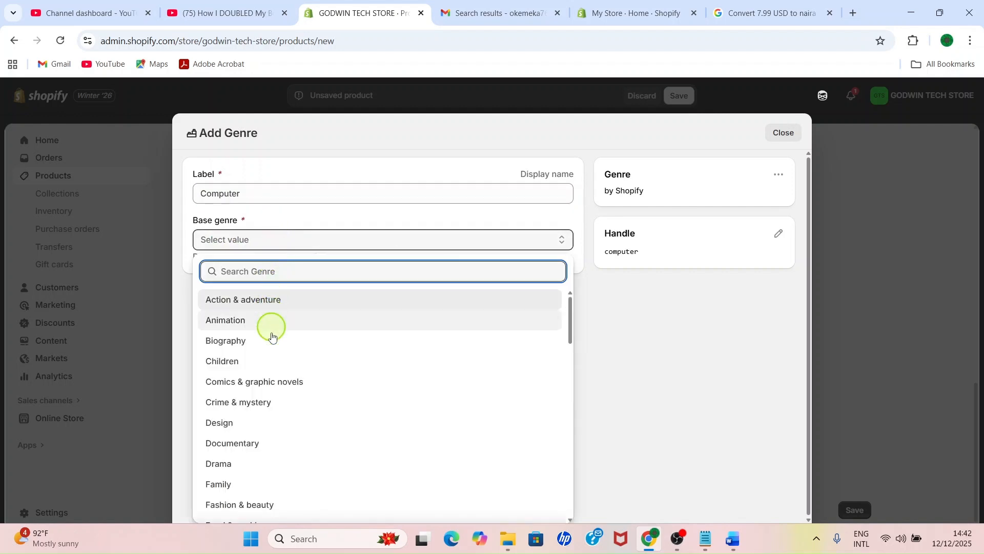
scroll(262, 359, down, 20)
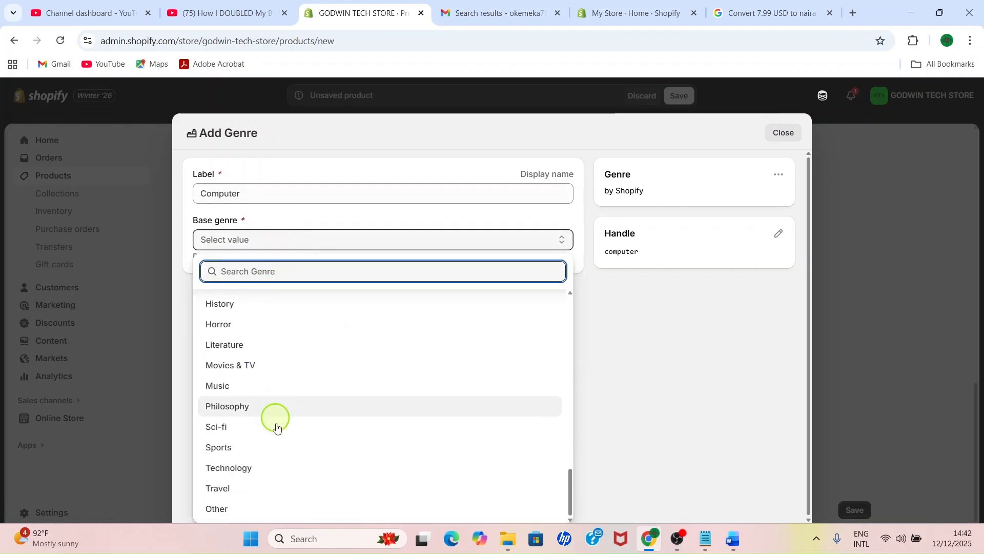
click(241, 468)
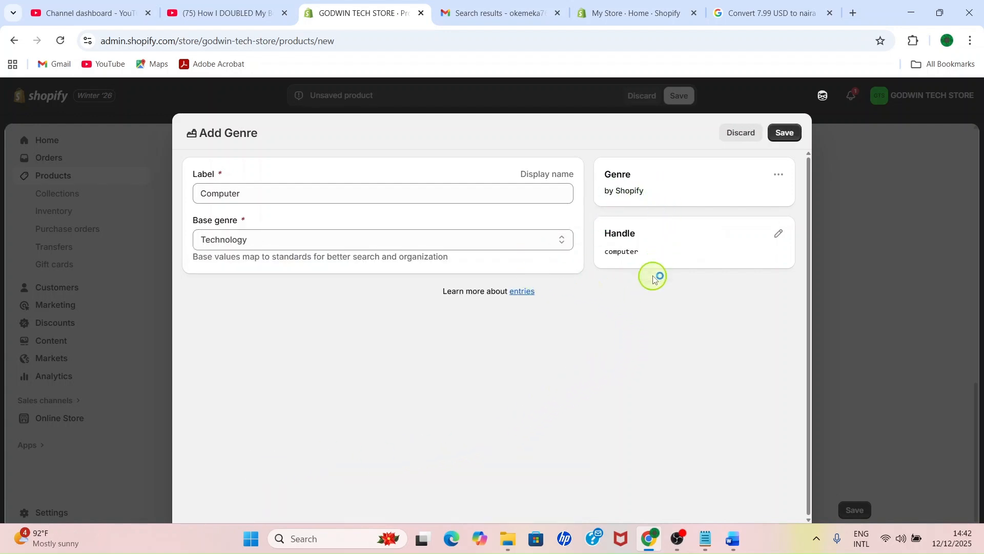
click(785, 135)
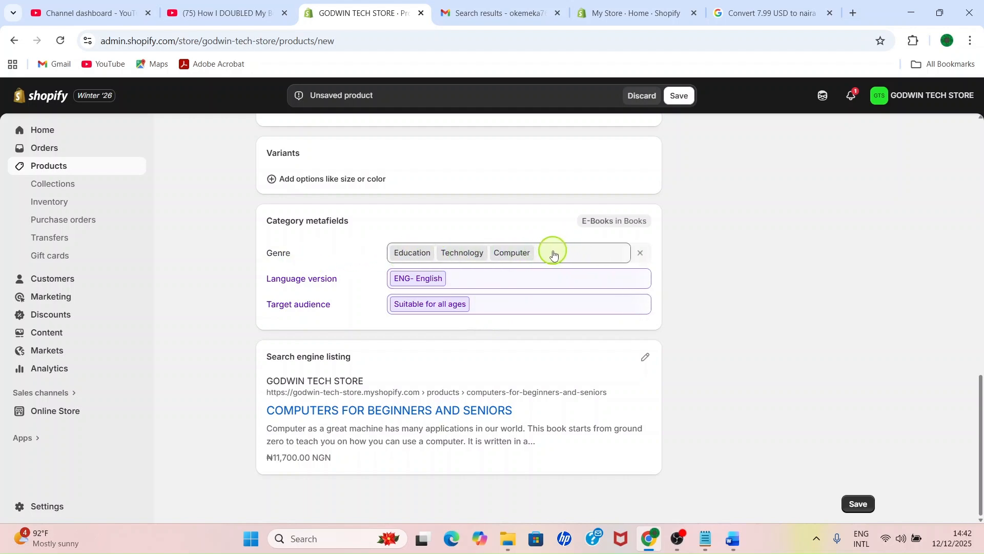
Step: Extend the e-book's genre metafield with further entries such as Microsoft Word, check the form and save the product
click(597, 260)
click(639, 284)
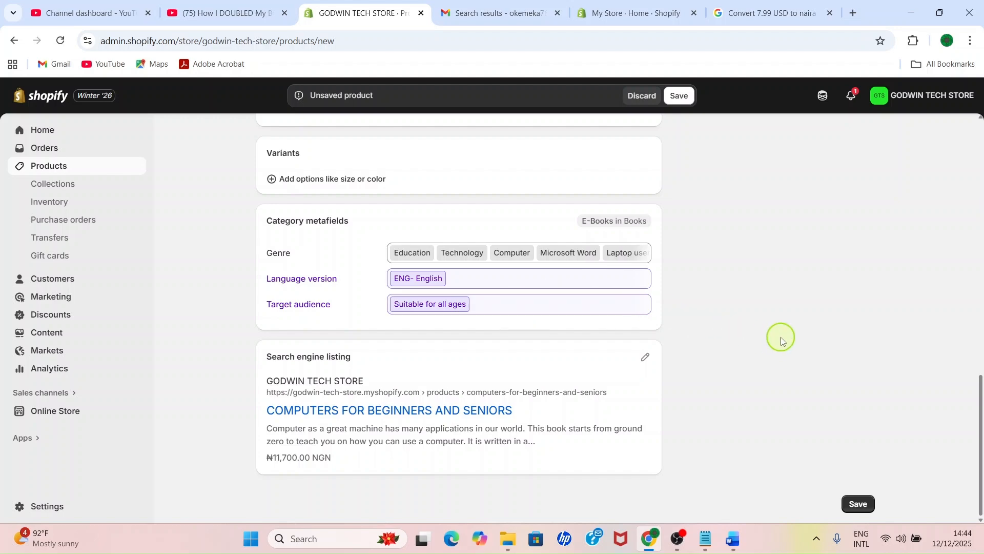
scroll(782, 339, up, 10)
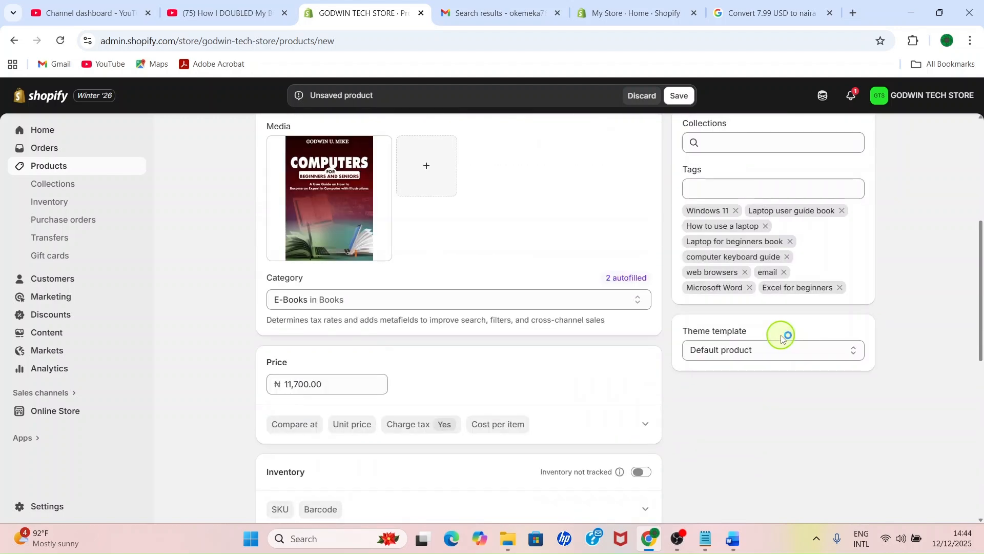
scroll(781, 333, down, 10)
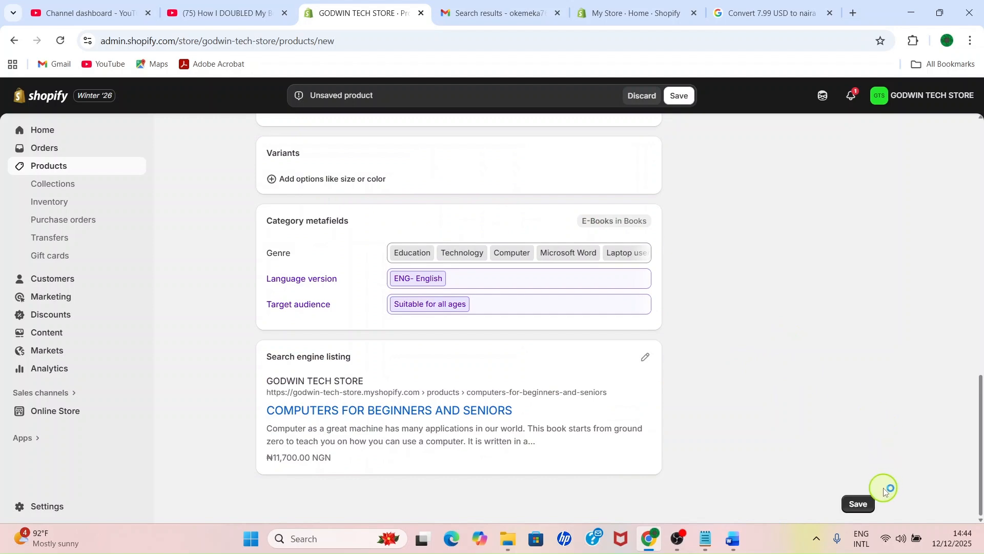
click(866, 508)
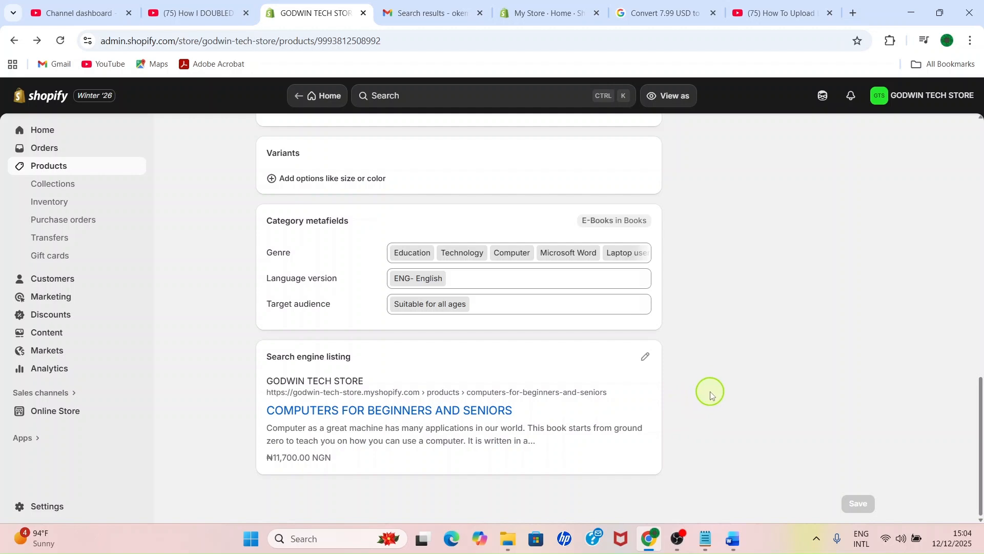
Step: Search the apps for Digital Downloads and open that app's App Store page
click(21, 444)
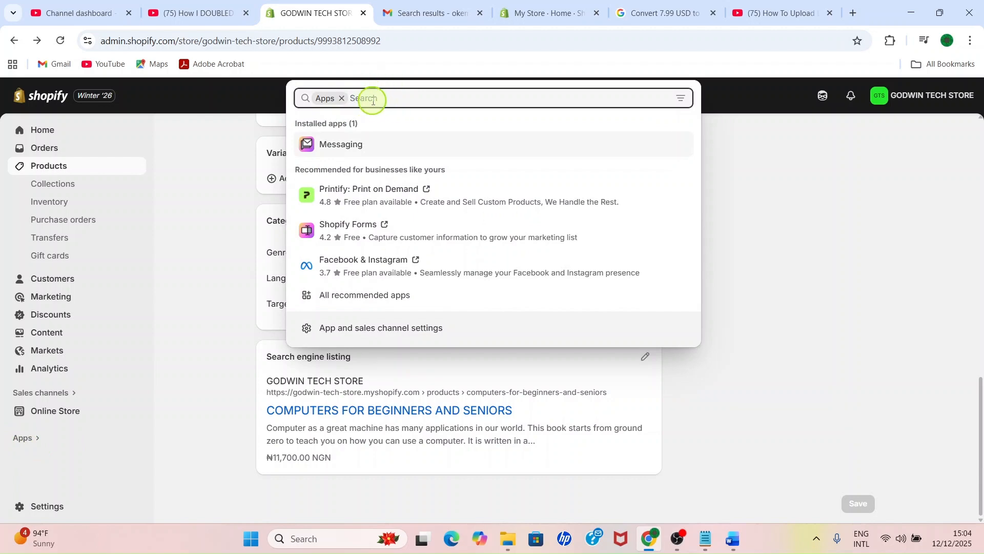
text(D)
key(BackSpace)
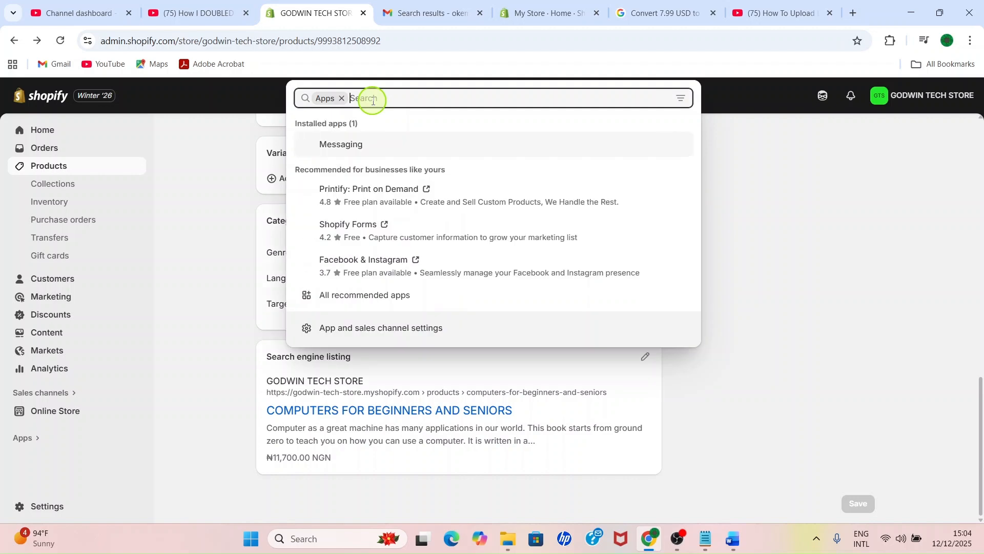
text(Digital Downloads)
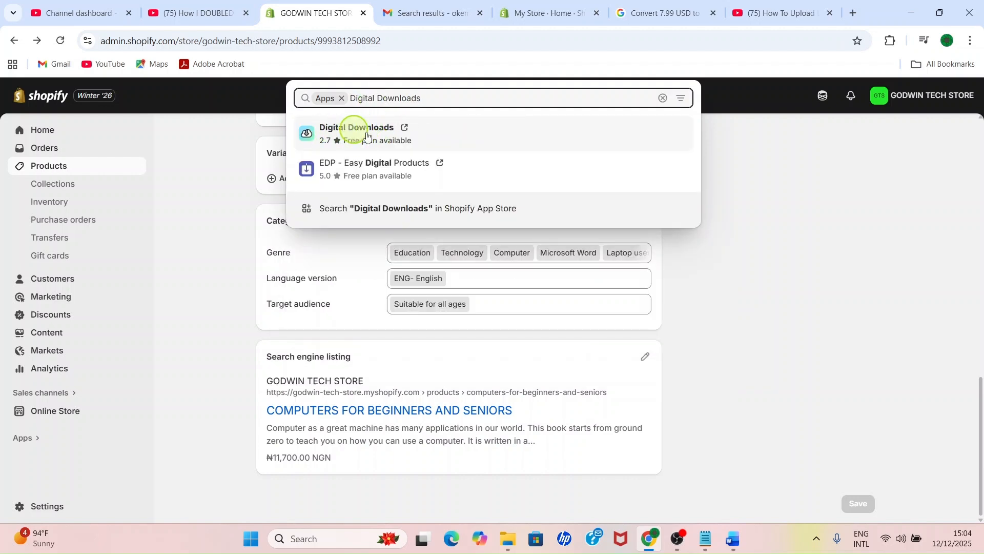
click(348, 132)
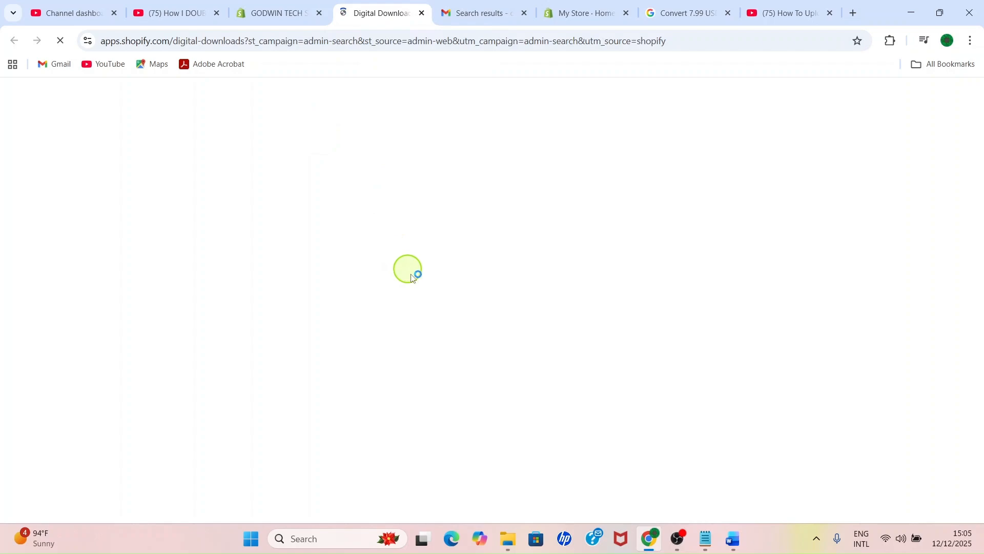
Step: Look over the Digital Downloads app's description and reviews, then install it on the store with the requested data access
scroll(473, 334, down, 4)
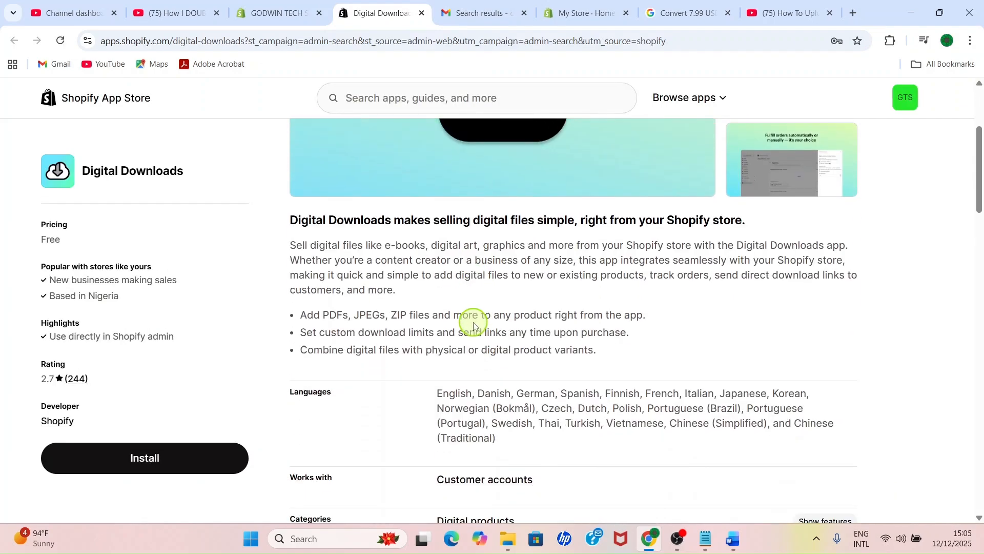
scroll(474, 321, down, 13)
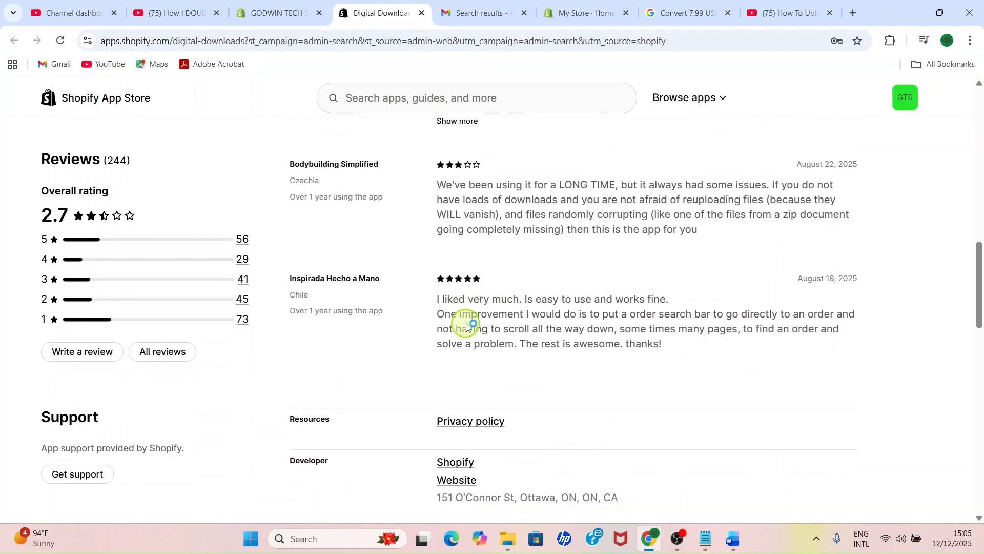
scroll(461, 292, up, 15)
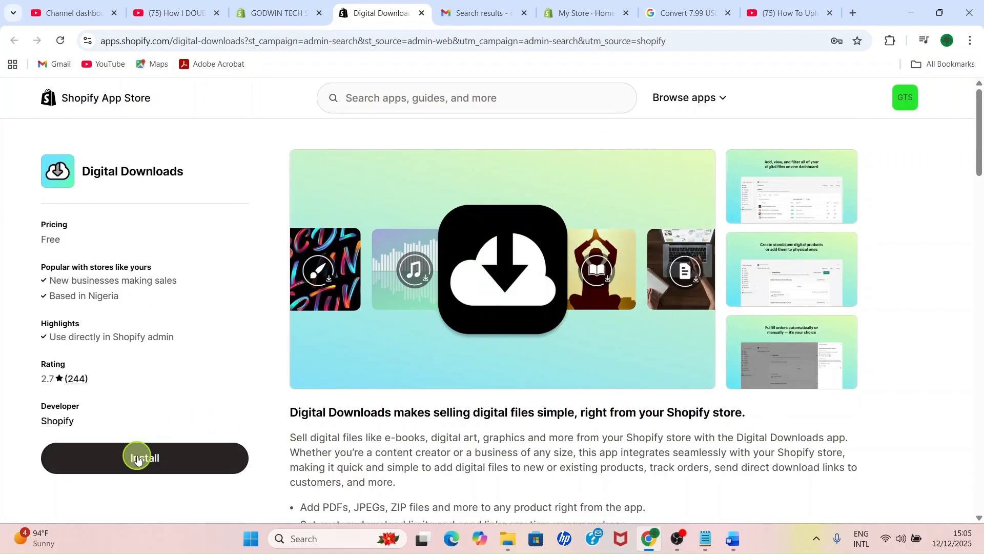
click(153, 461)
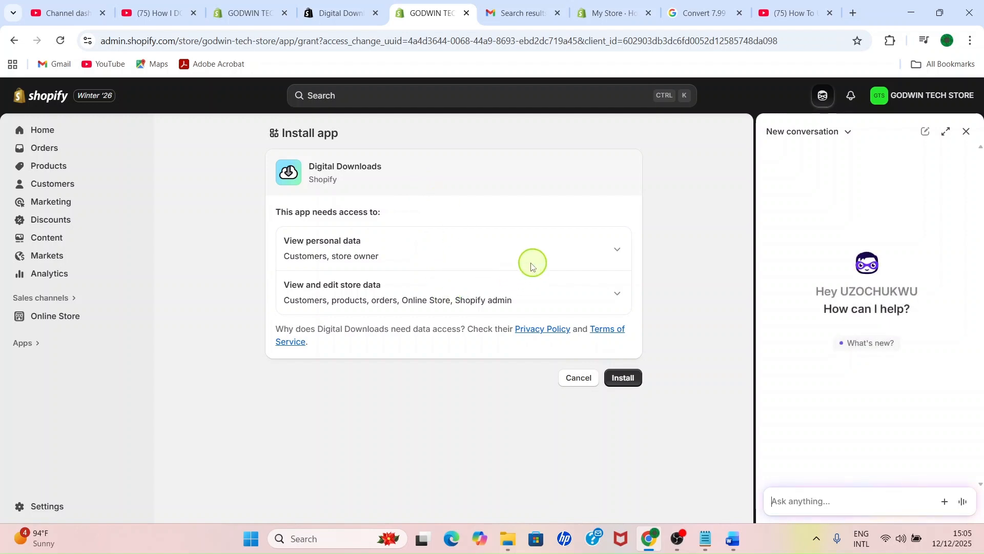
click(627, 380)
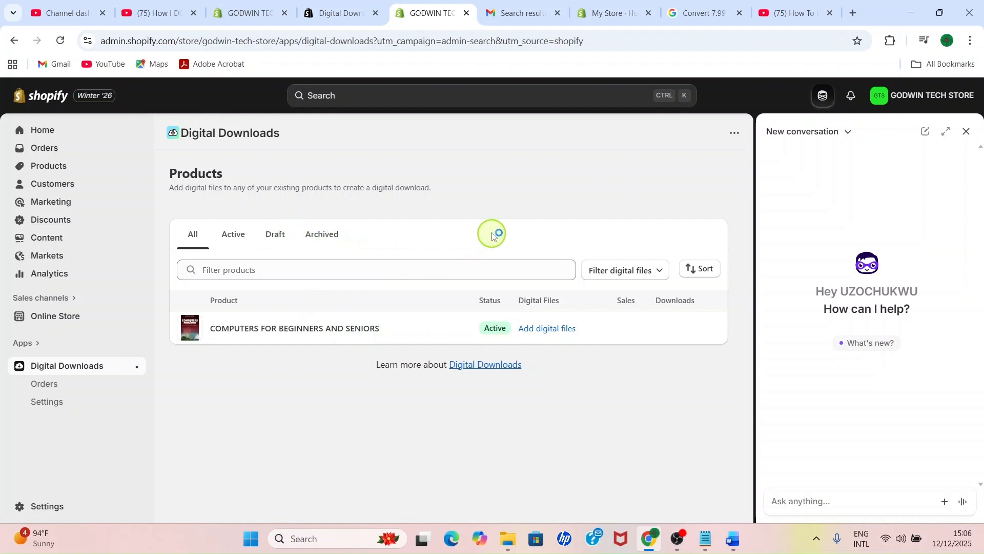
Step: Attach the PDF COMPUTERPAPER2026 from the COMPUTER 1 folder as the e-book's digital file and save the change
click(565, 335)
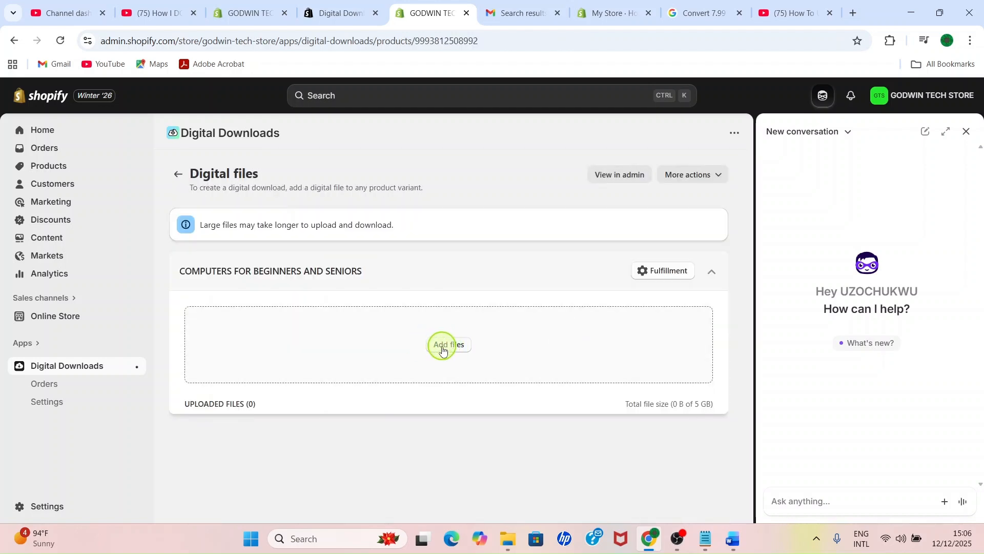
click(447, 343)
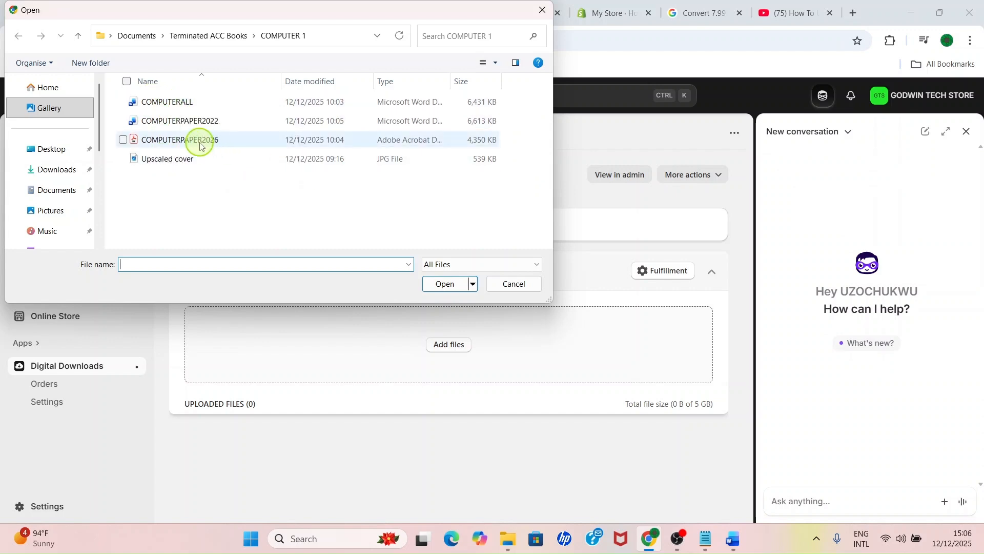
click(197, 141)
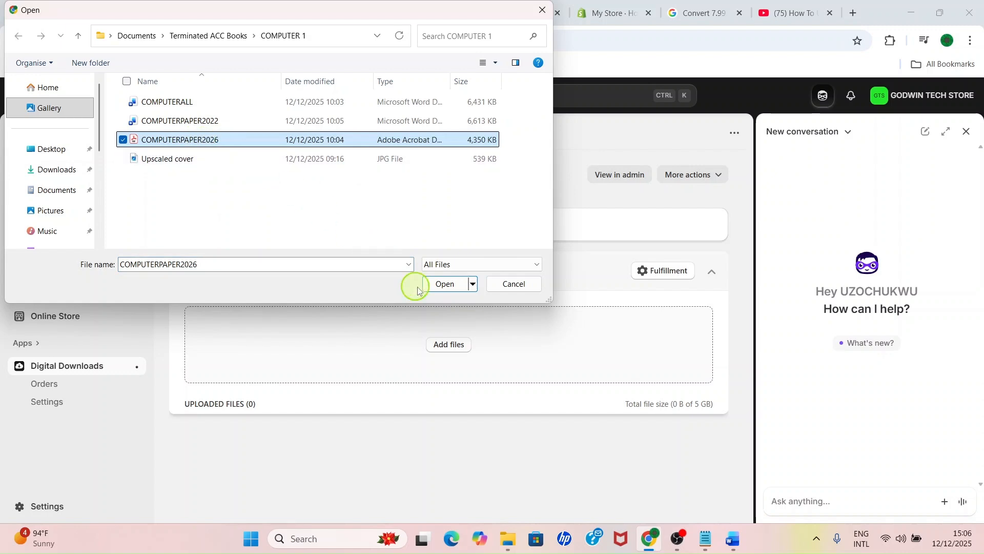
click(441, 285)
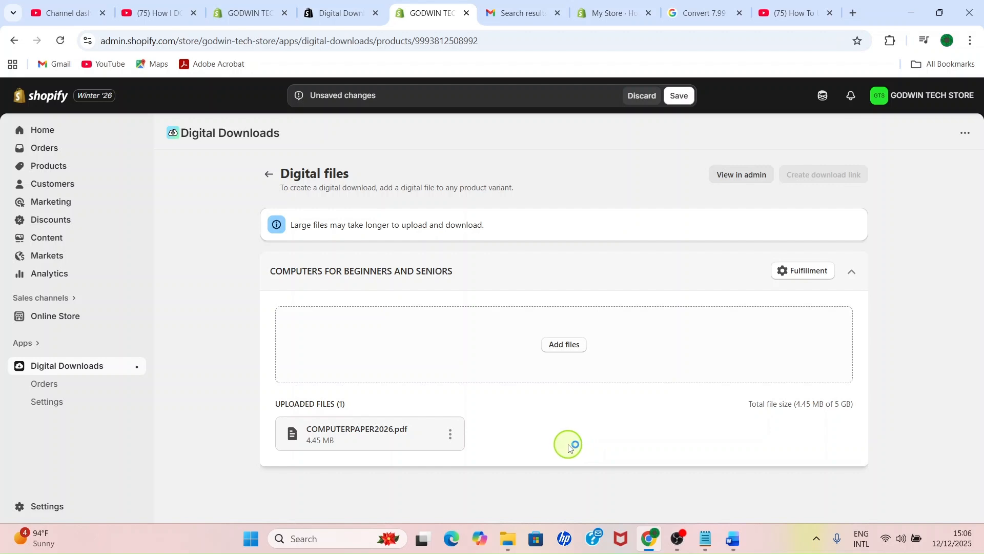
click(683, 104)
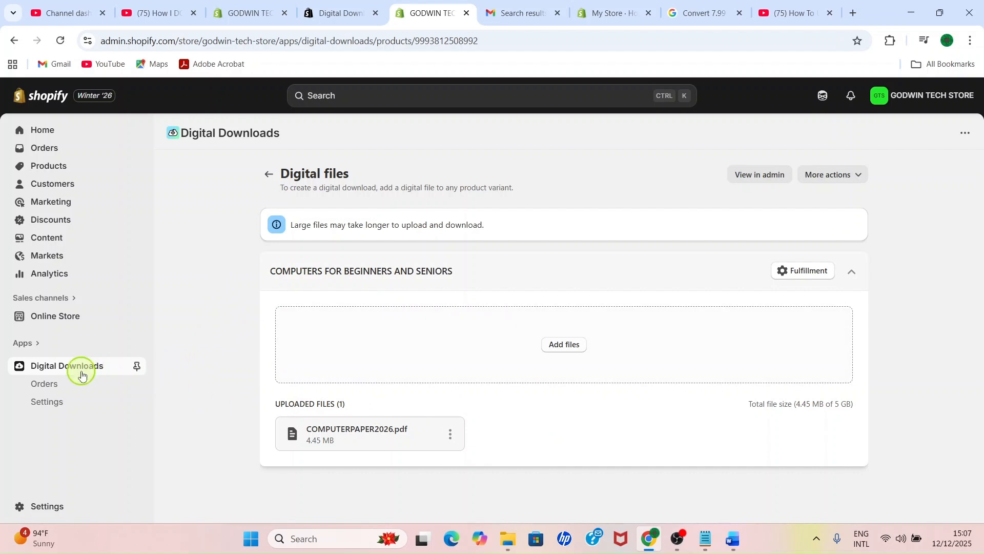
Step: Return to the store's home page and generate custom themes from the suggested educational-resources business description
click(266, 176)
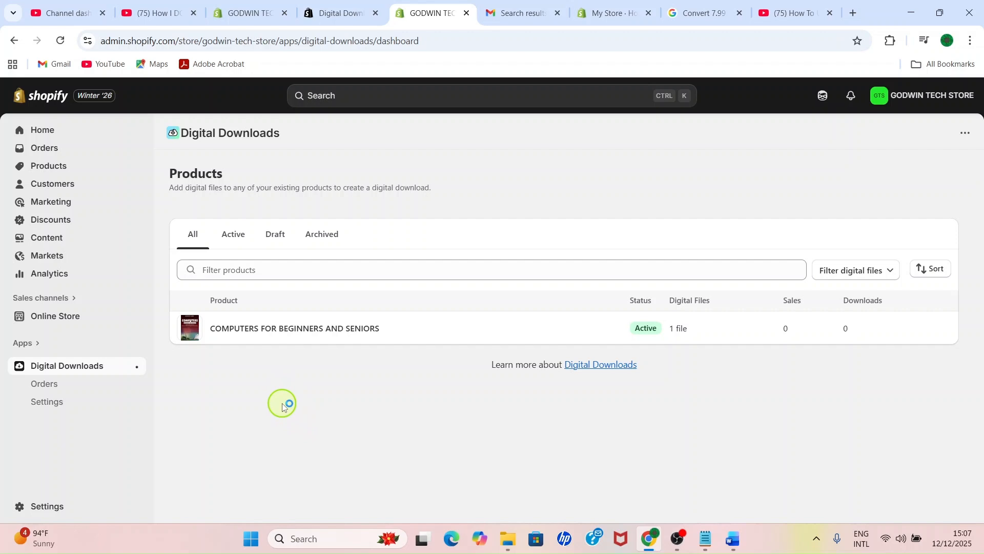
click(50, 129)
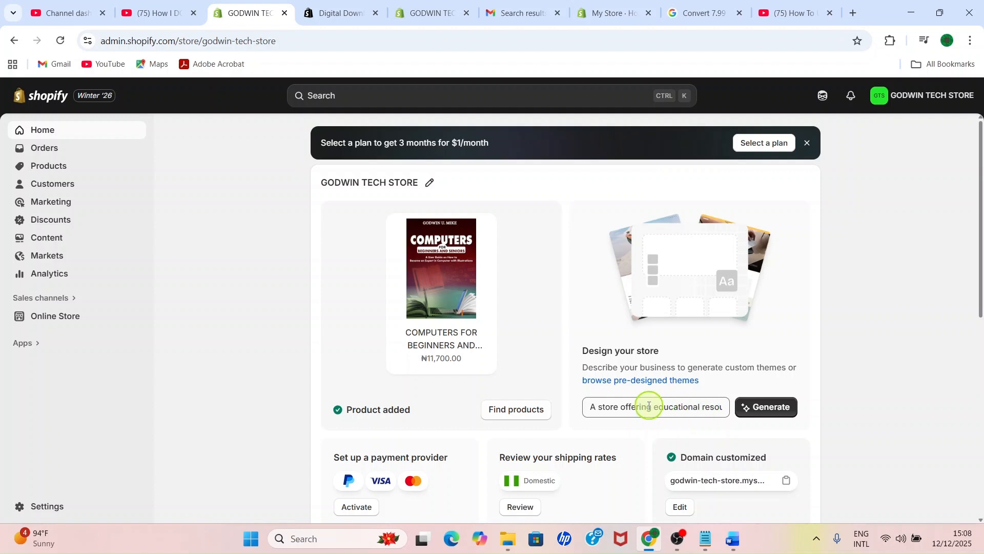
click(769, 409)
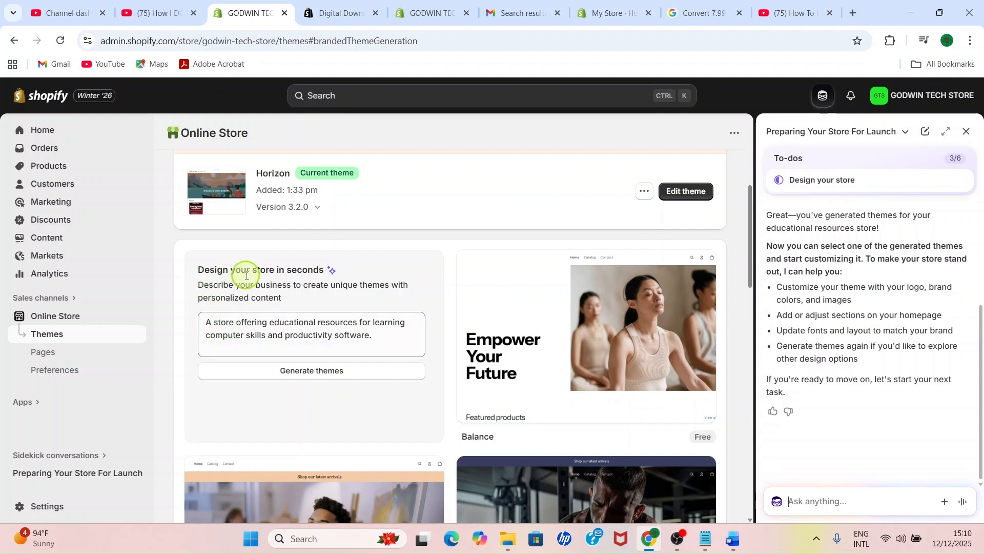
Step: Reword the business description to "A store offering digital E-book educational resources for learning computer skills and productivity software." and generate new themes from it
click(231, 329)
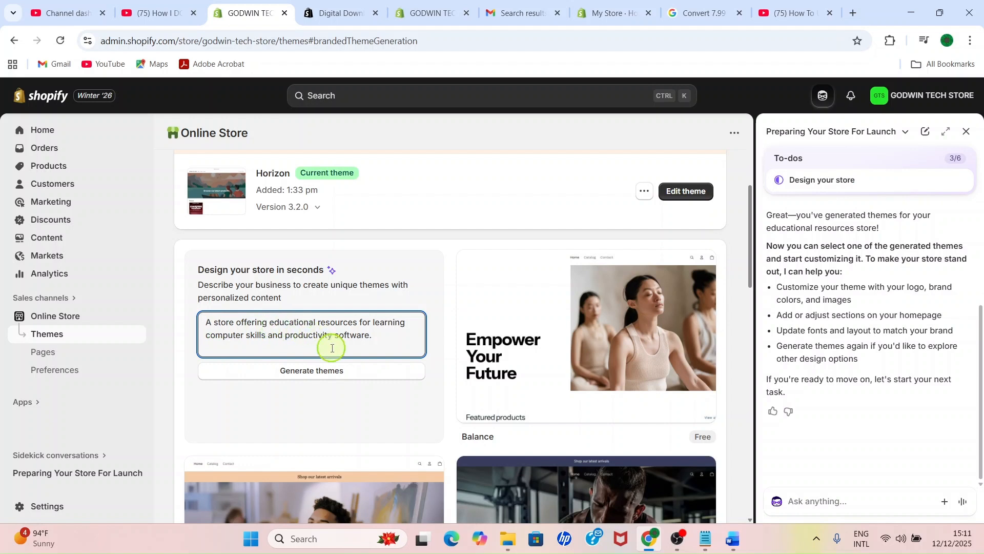
text(E)
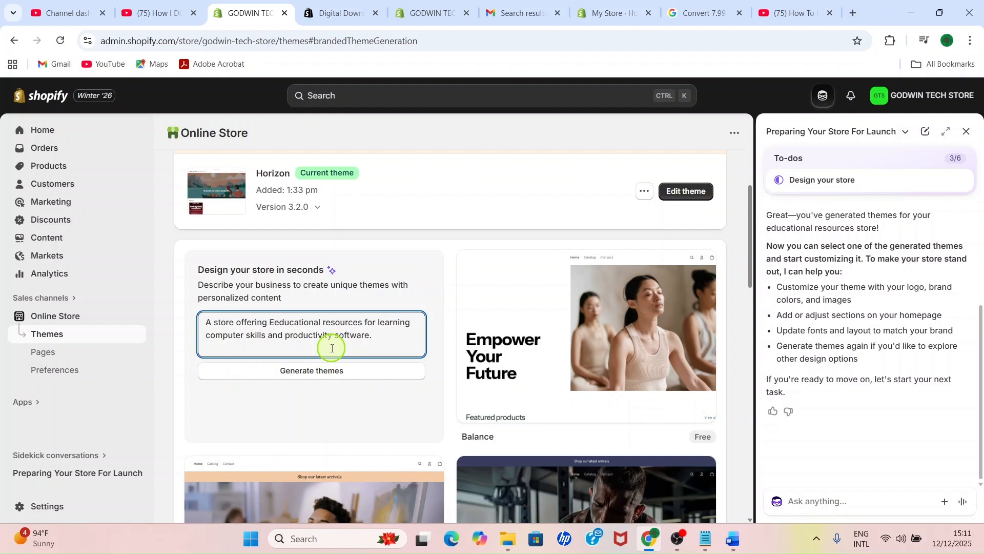
text(-book)
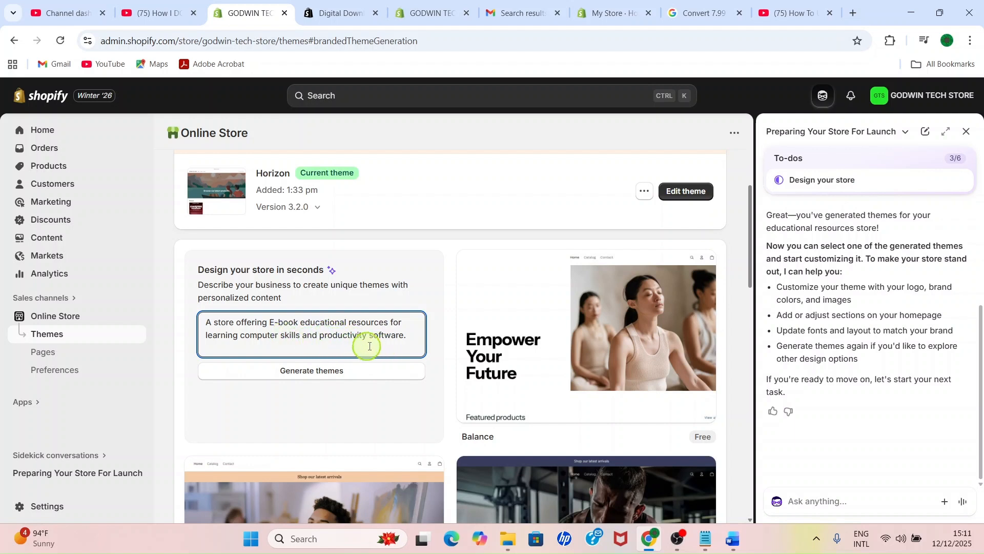
click(409, 338)
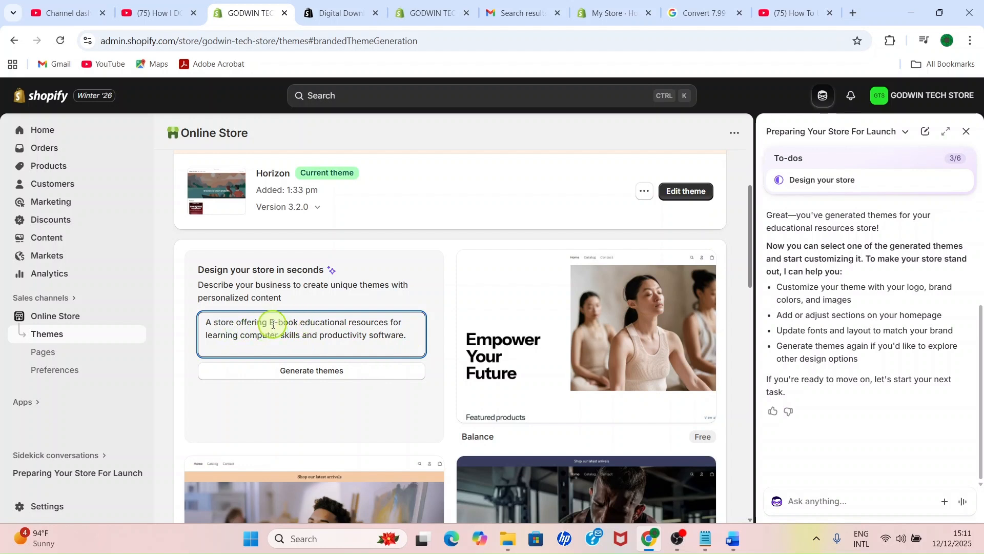
text(digital)
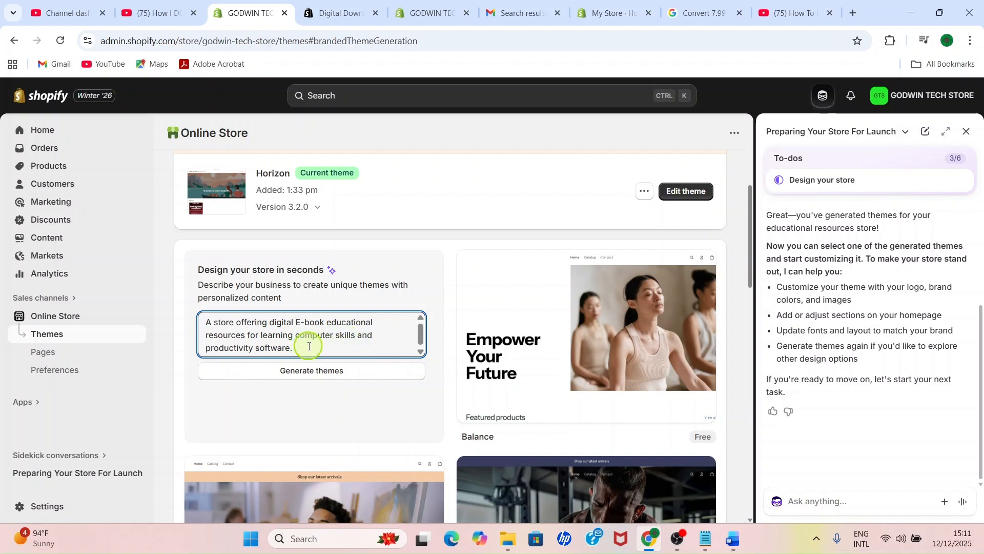
click(314, 372)
Step: Look through the newly generated theme designs and the popular free themes to compare their layouts
scroll(404, 323, down, 3)
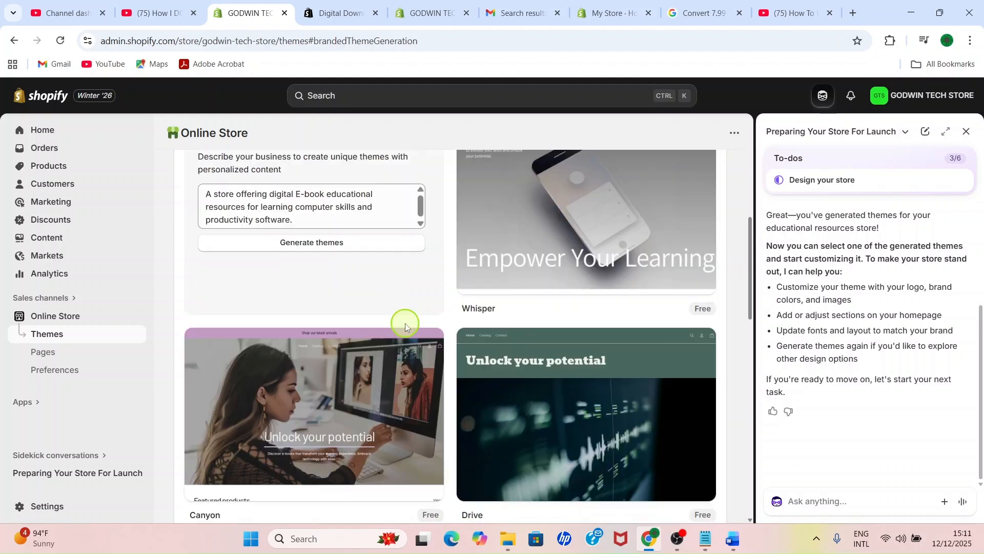
scroll(399, 317, down, 4)
scroll(399, 317, up, 3)
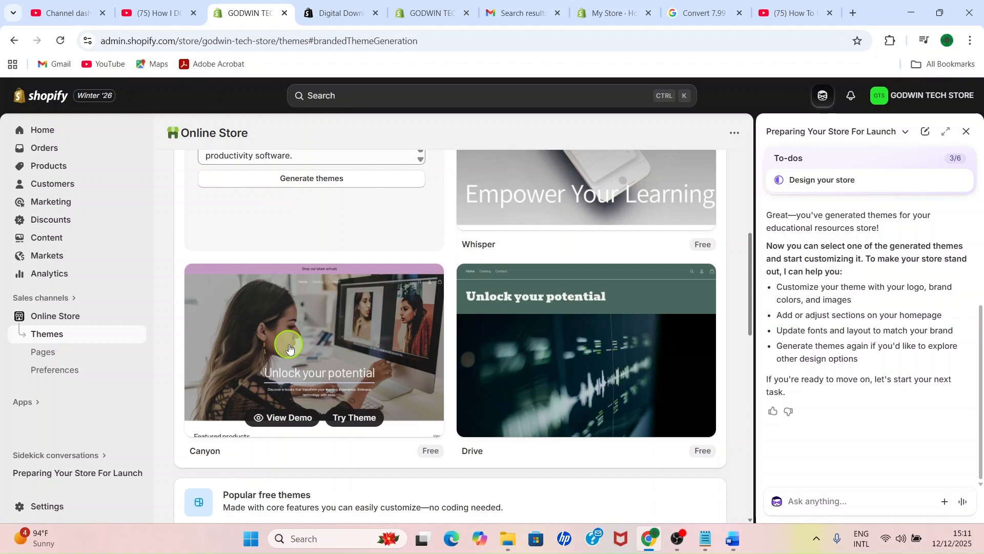
scroll(290, 349, up, 3)
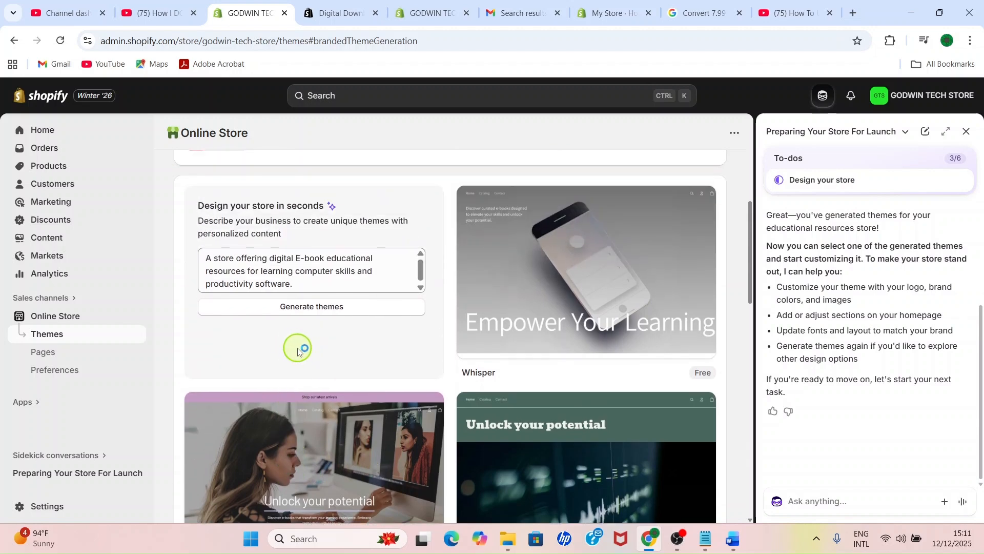
scroll(302, 349, up, 4)
scroll(335, 362, down, 4)
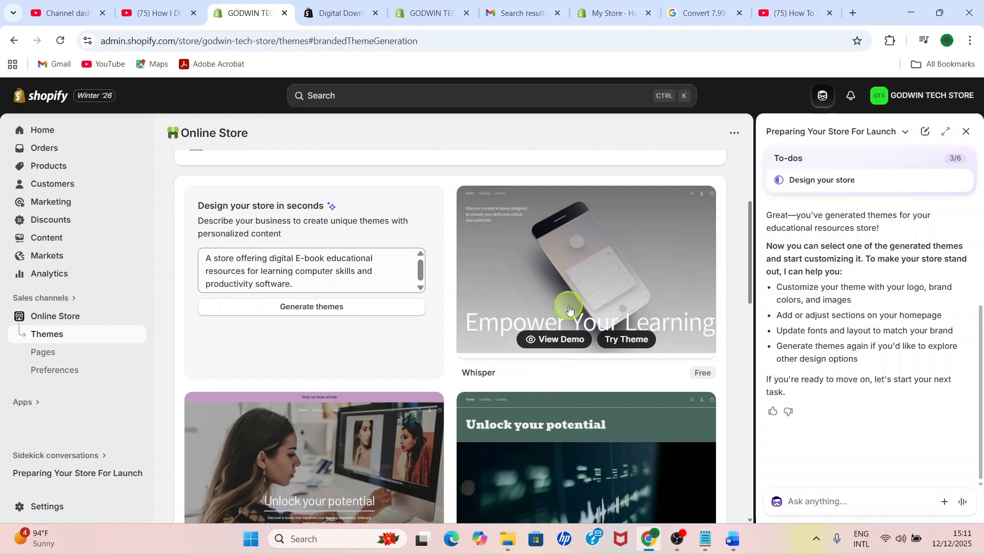
scroll(570, 307, down, 4)
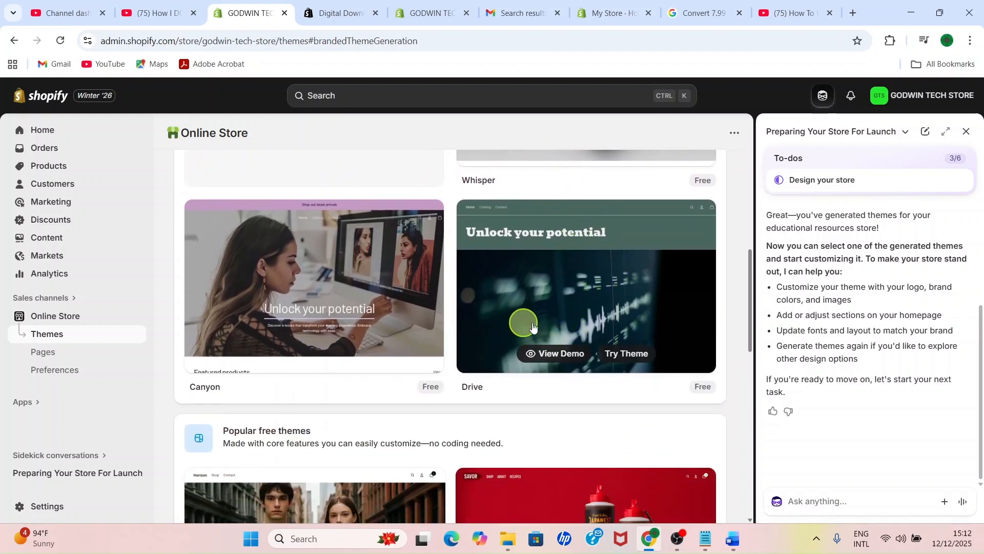
scroll(513, 321, down, 3)
scroll(461, 326, down, 3)
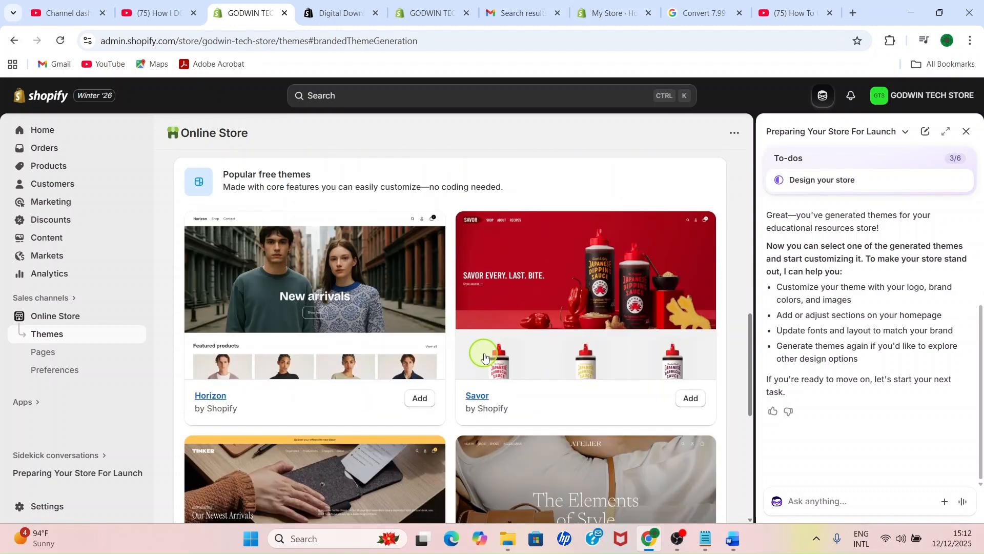
scroll(482, 357, down, 3)
scroll(485, 359, down, 2)
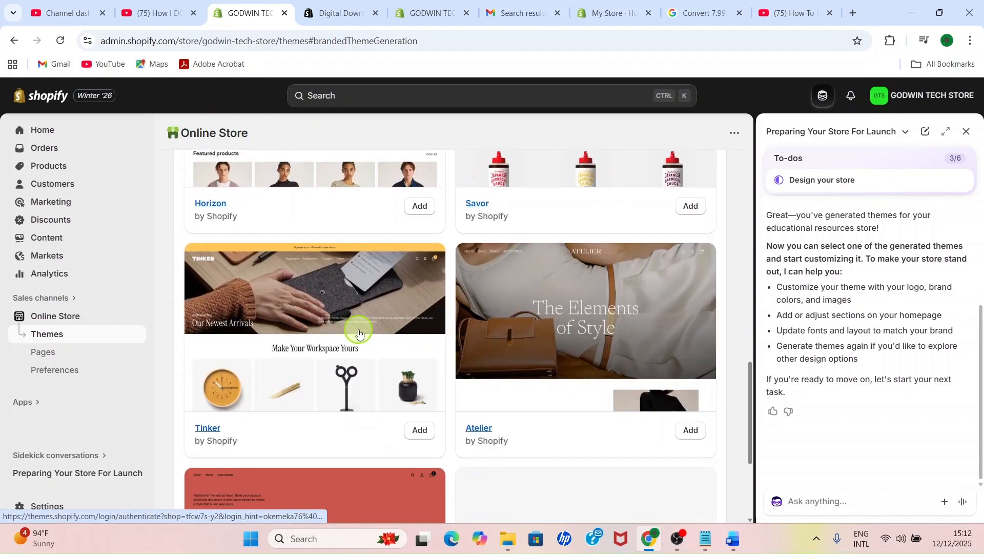
scroll(546, 336, up, 15)
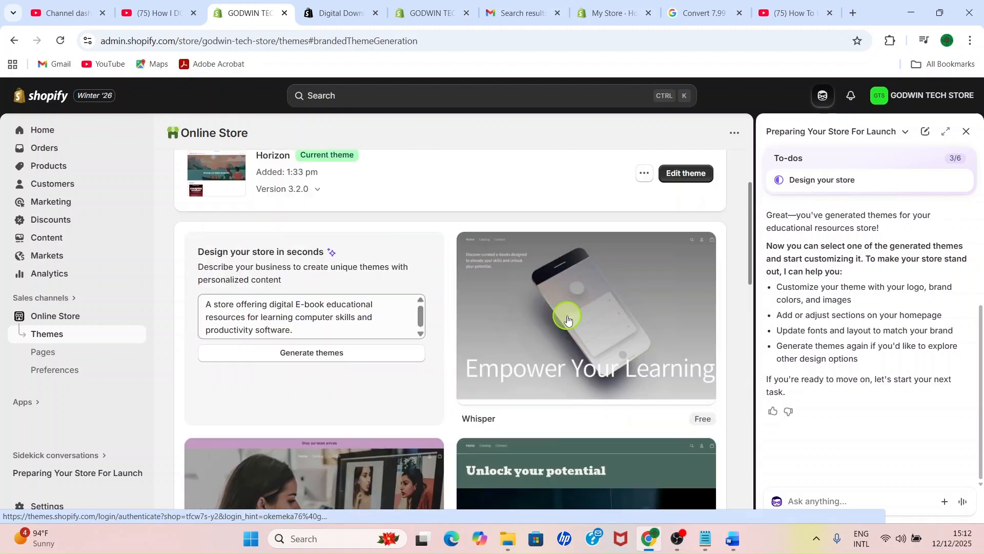
scroll(557, 336, down, 8)
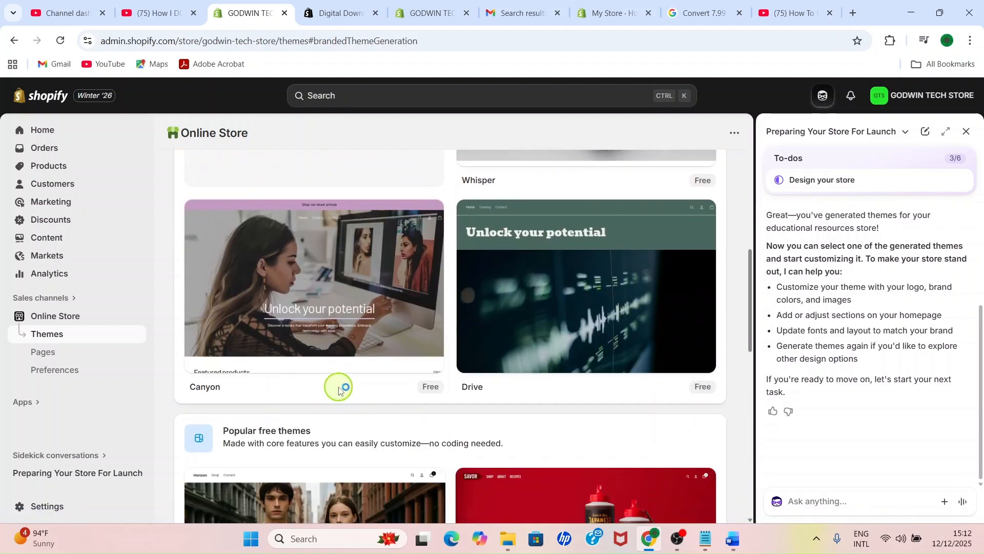
Step: Add the generated Canyon theme to the theme library and open its storefront preview
mouse_move(331, 329)
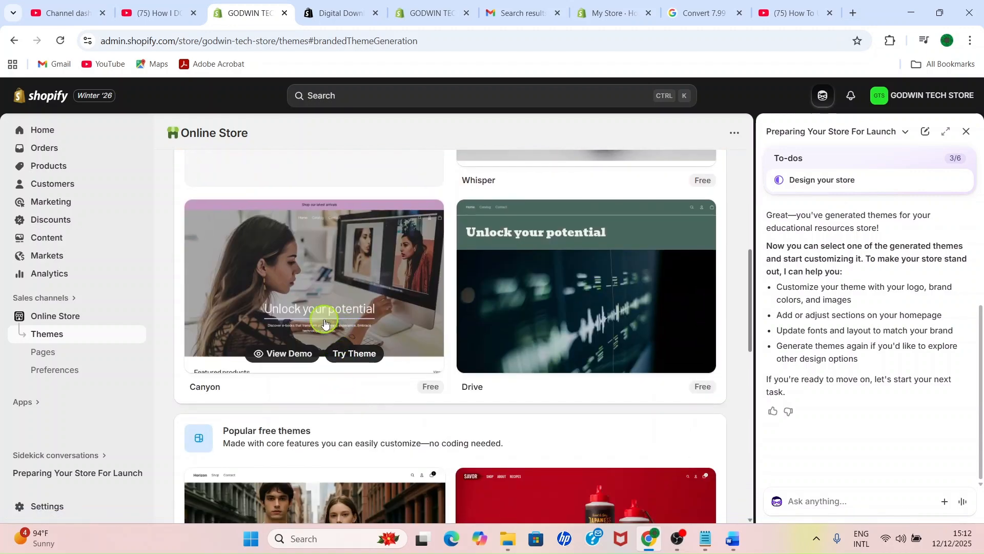
click(348, 355)
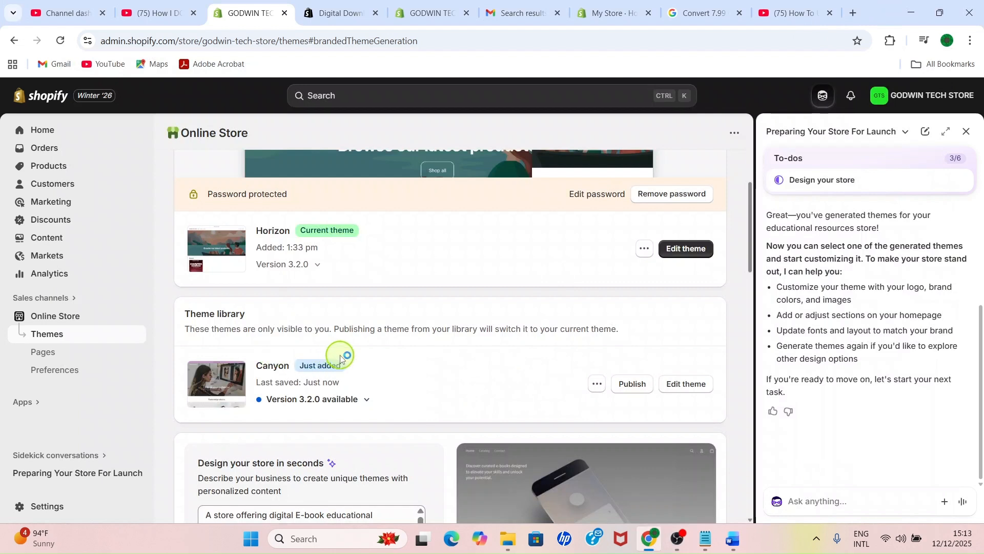
click(598, 385)
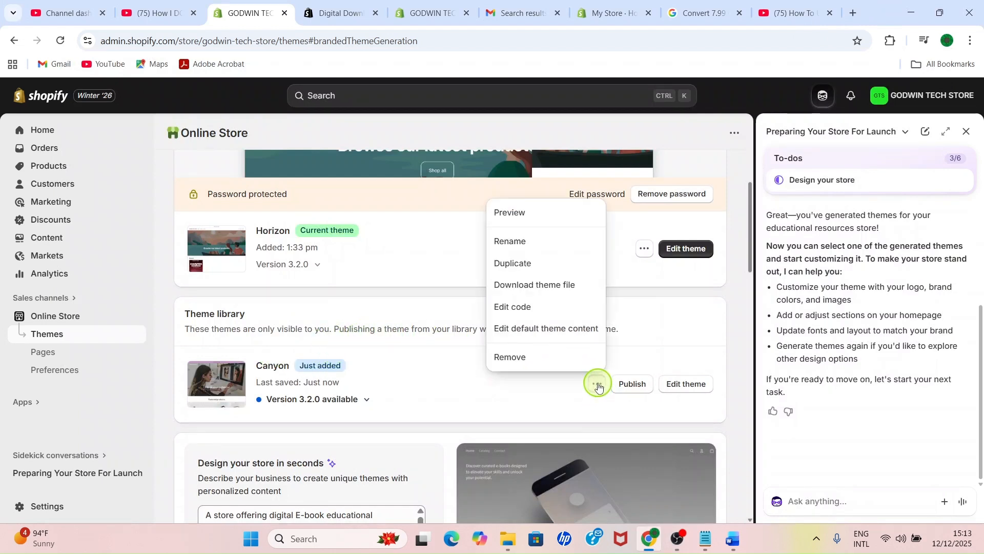
click(513, 213)
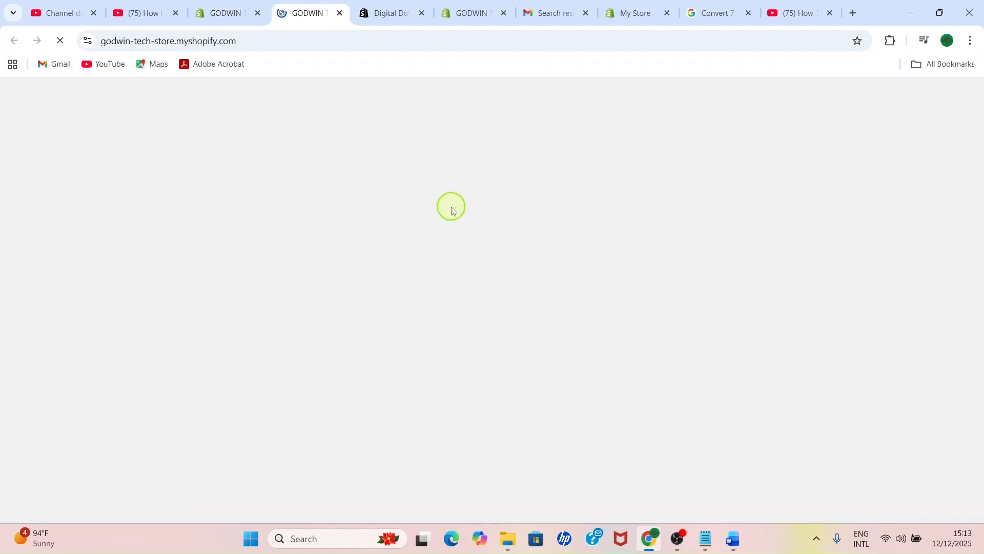
Step: Examine the Canyon storefront preview, from the header banner and featured products to the promotional sections and e-mail sign-up
scroll(444, 262, down, 8)
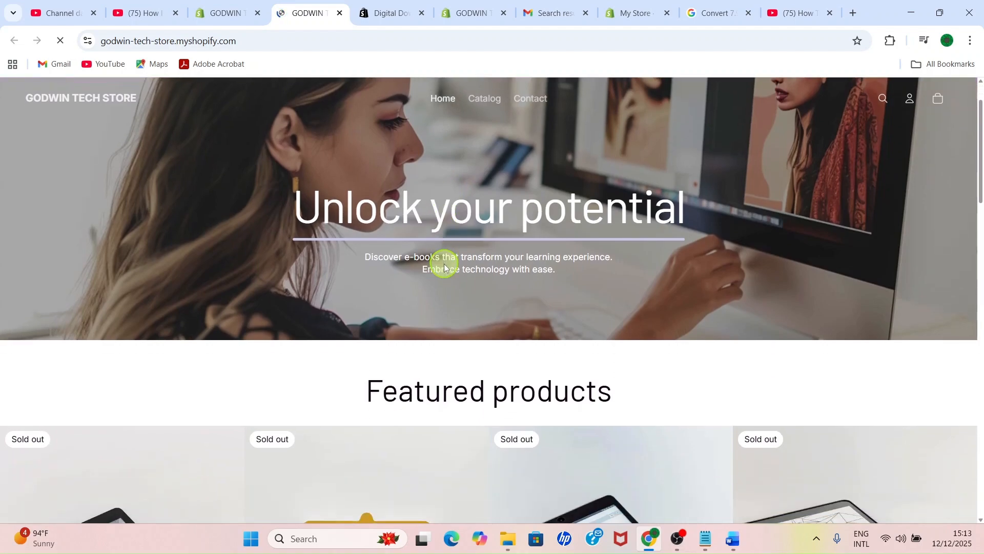
scroll(445, 267, down, 6)
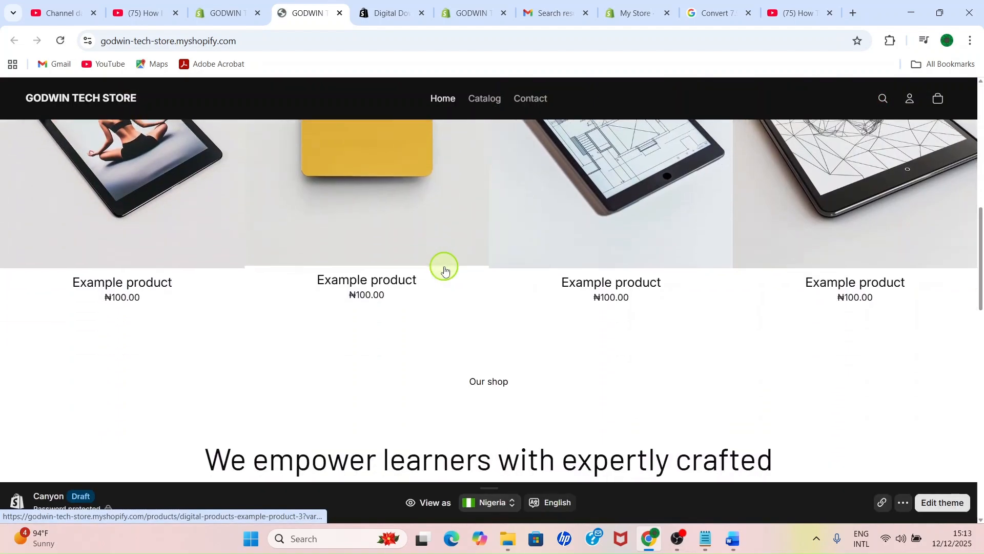
scroll(445, 268, down, 10)
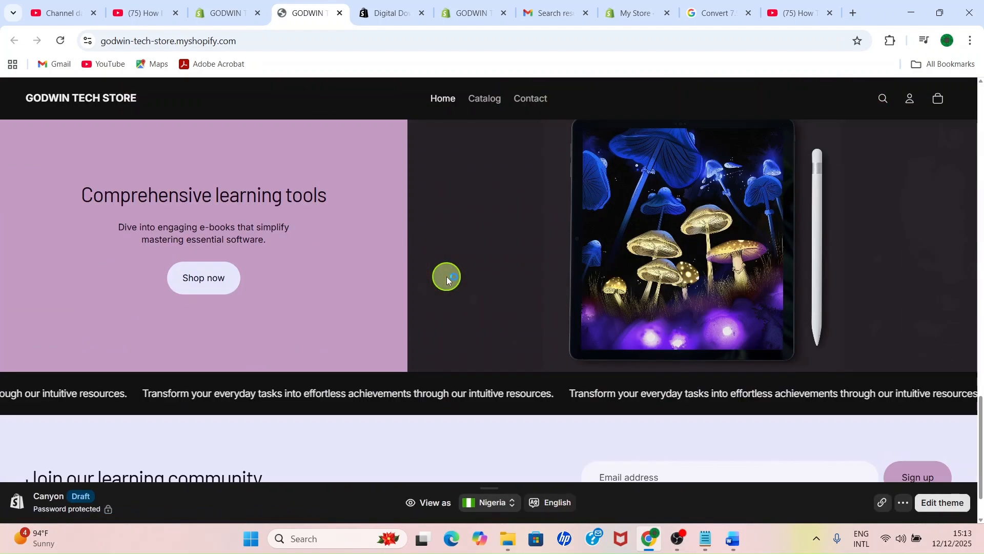
scroll(467, 304, up, 14)
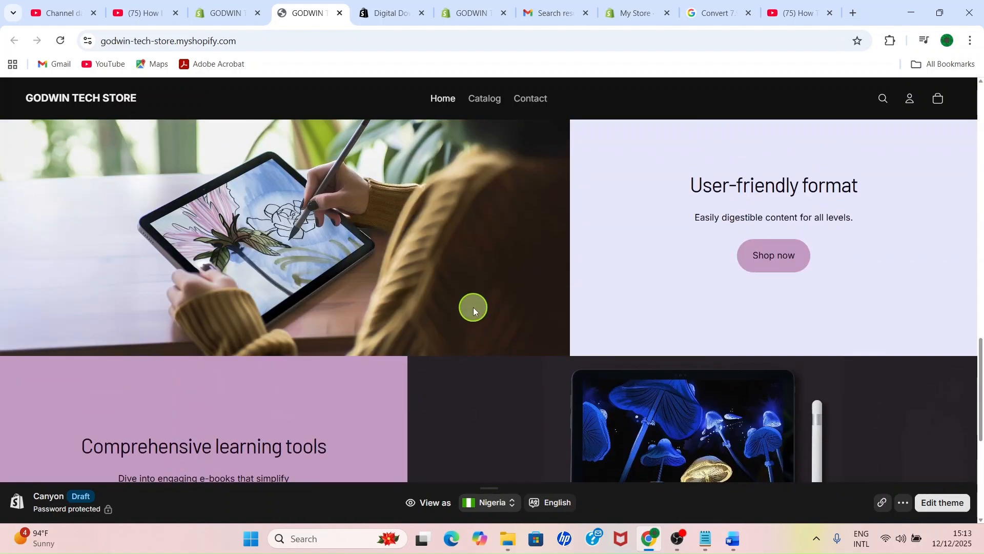
scroll(473, 308, up, 6)
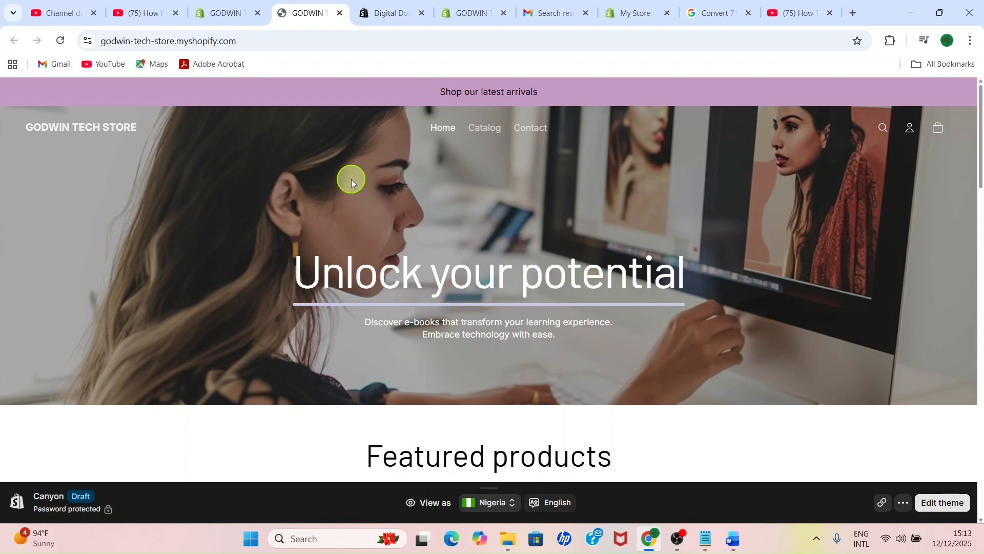
scroll(345, 178, down, 1)
scroll(344, 178, up, 1)
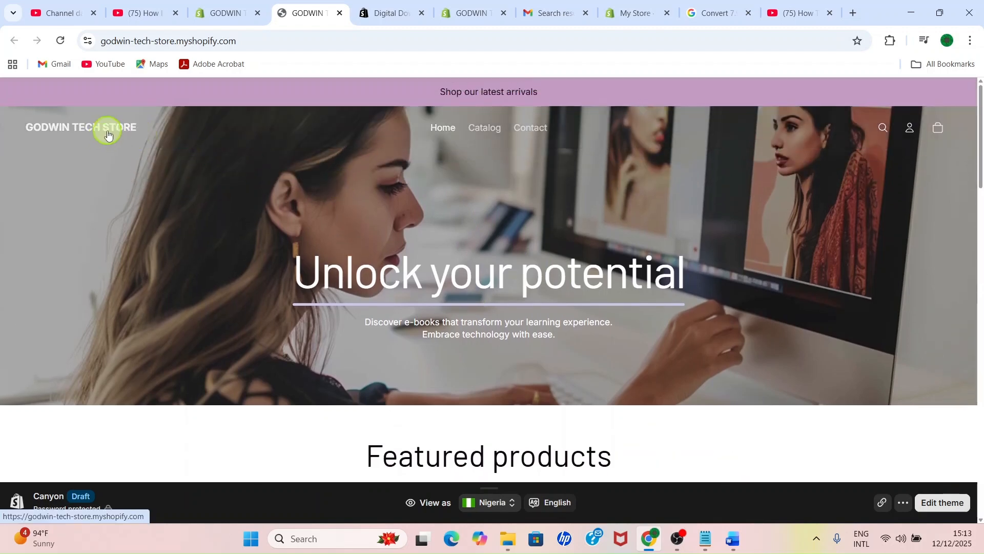
scroll(353, 320, down, 10)
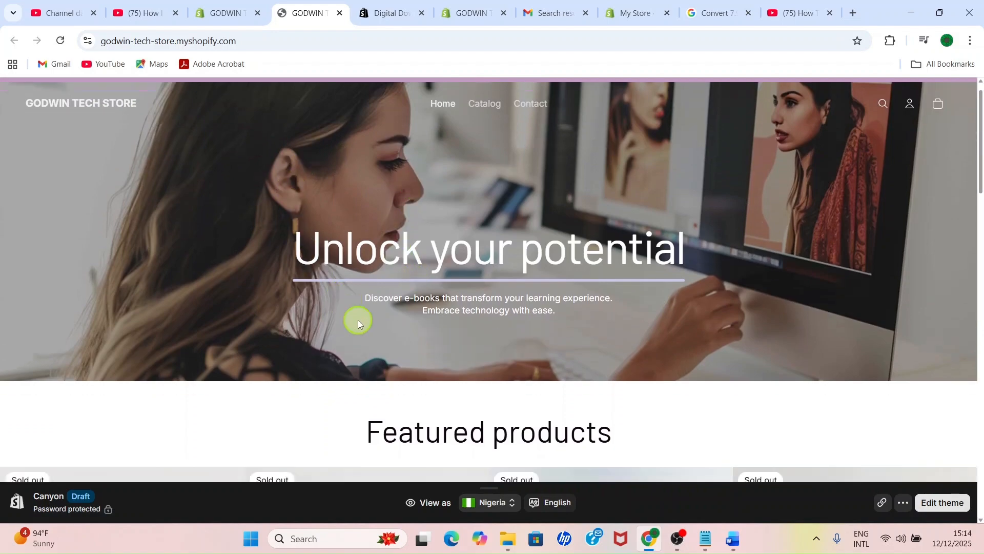
scroll(372, 298, up, 3)
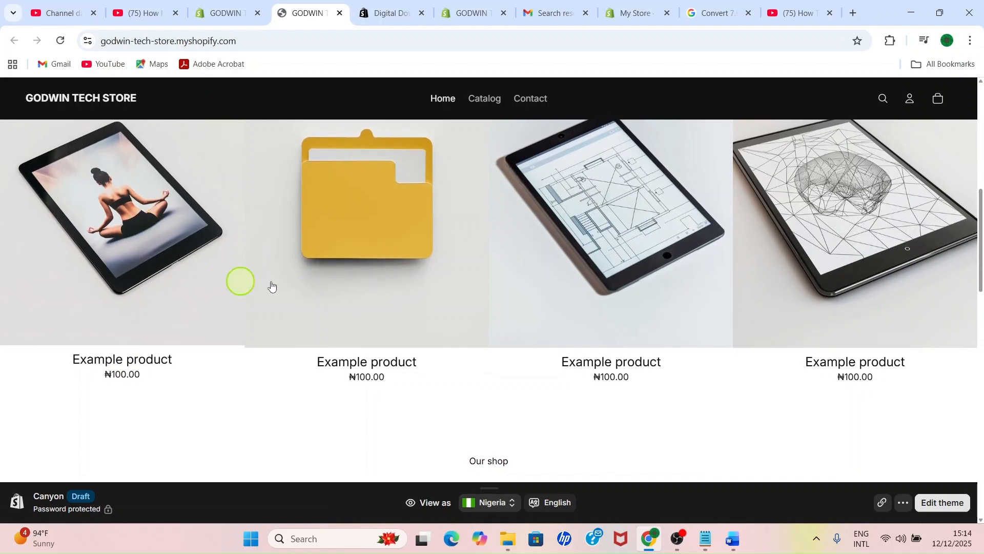
scroll(397, 328, up, 8)
scroll(618, 402, down, 5)
scroll(618, 399, up, 5)
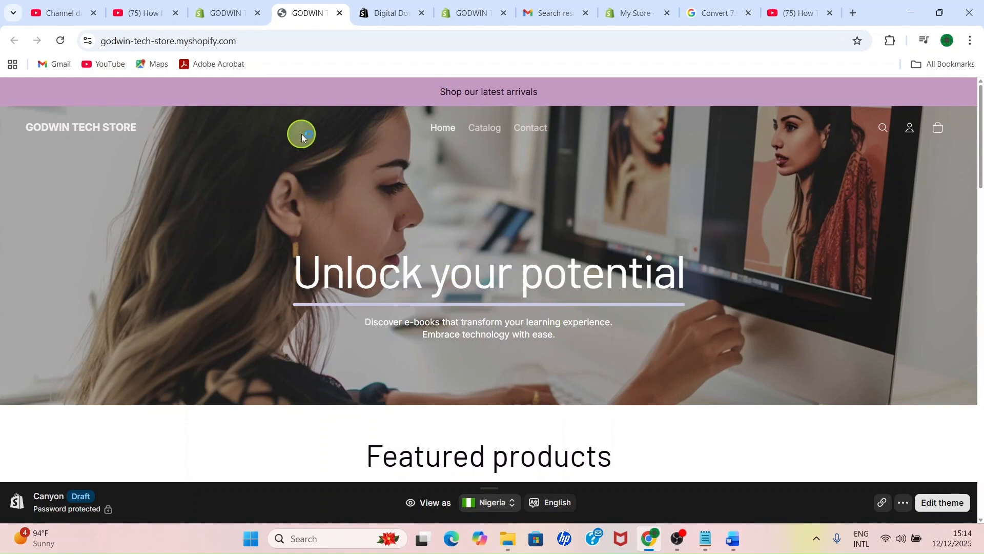
Step: Return to the store admin and view the Markets page, then minimize the browser window
click(223, 23)
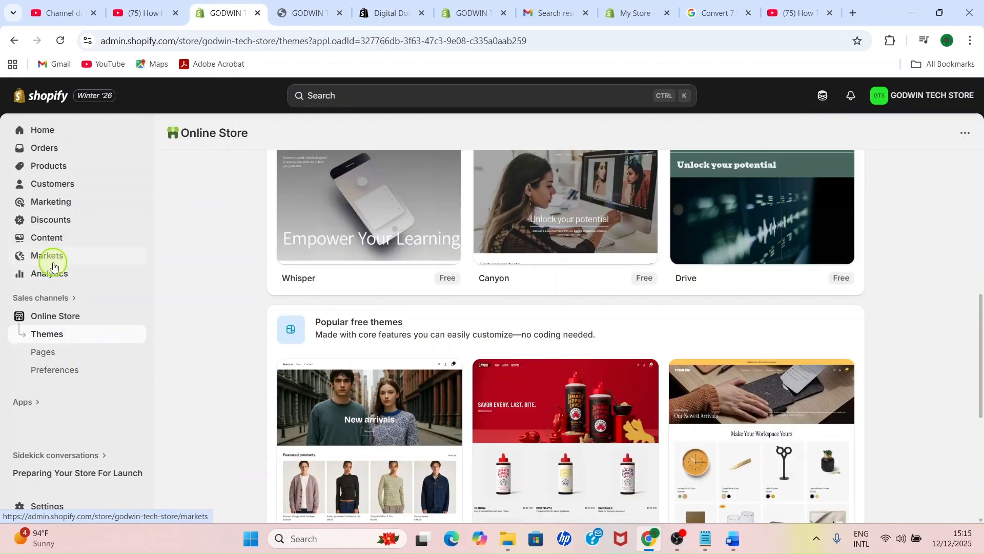
click(53, 261)
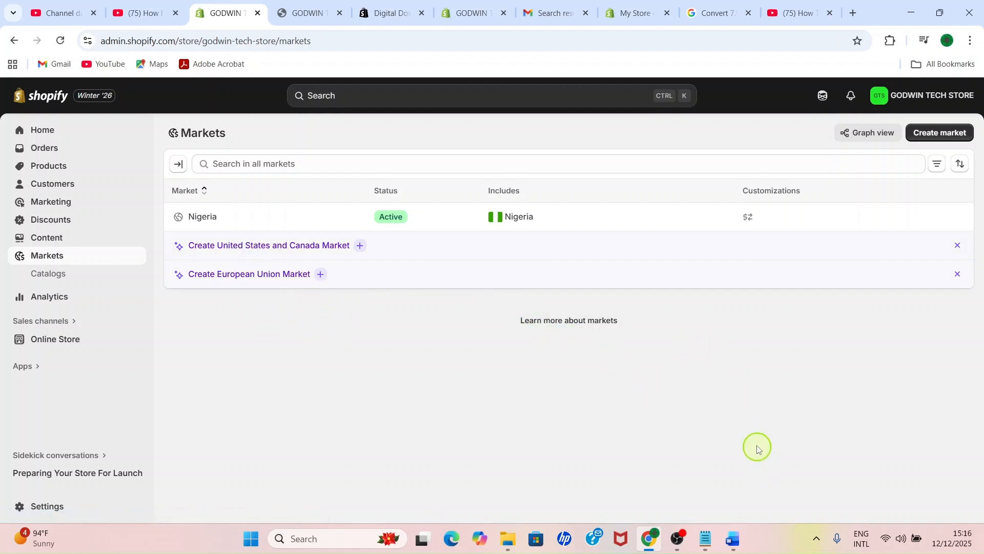
click(915, 13)
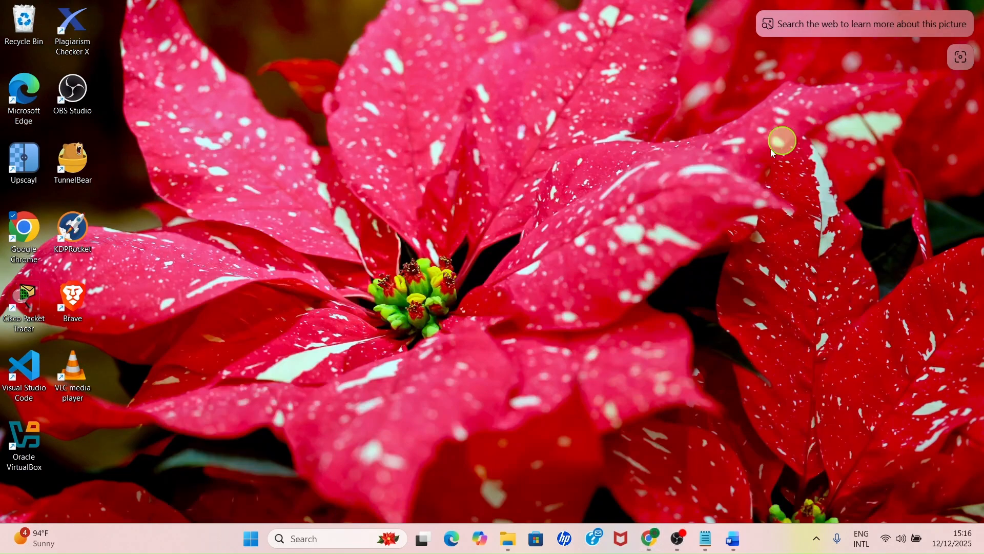